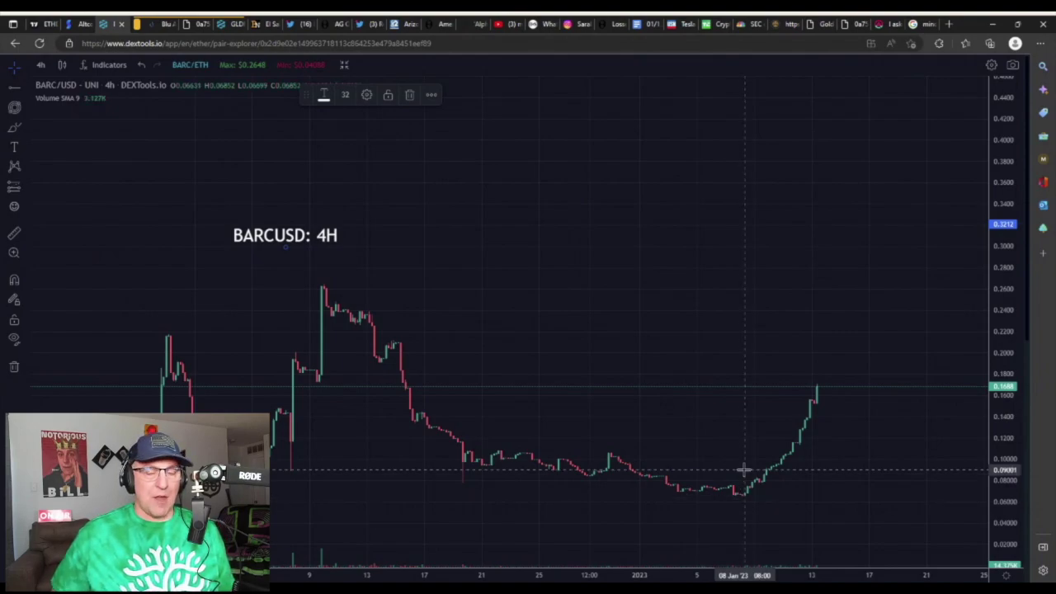
Step: Draw a Fib Retracement from the 28 Nov low to the December high, extended to 19 Jan '23, and move the BARCUSD: 4H label onto it
left_click(24, 114)
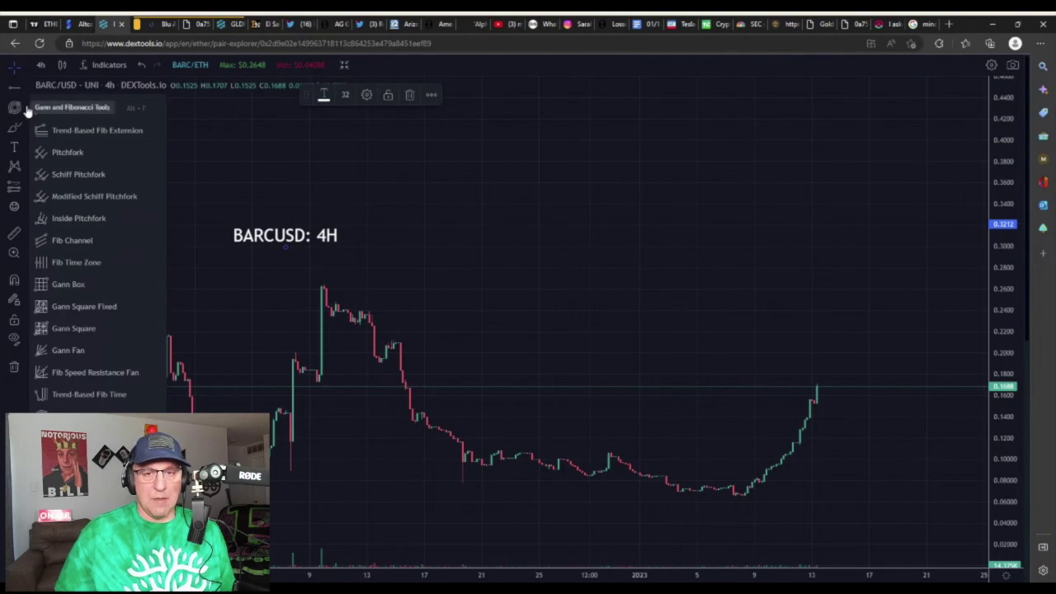
left_click(74, 108)
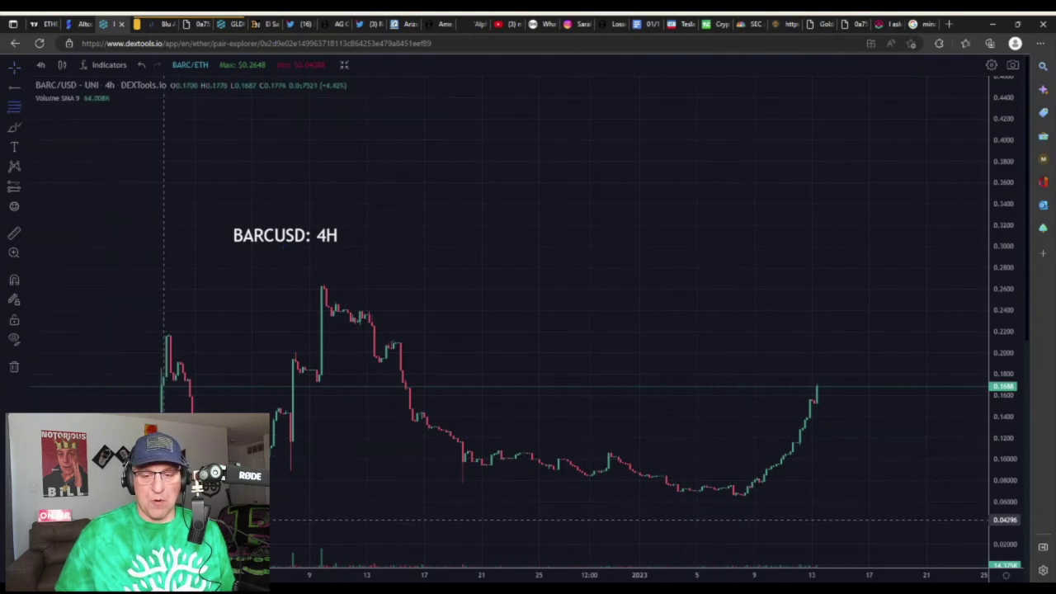
left_click(164, 520)
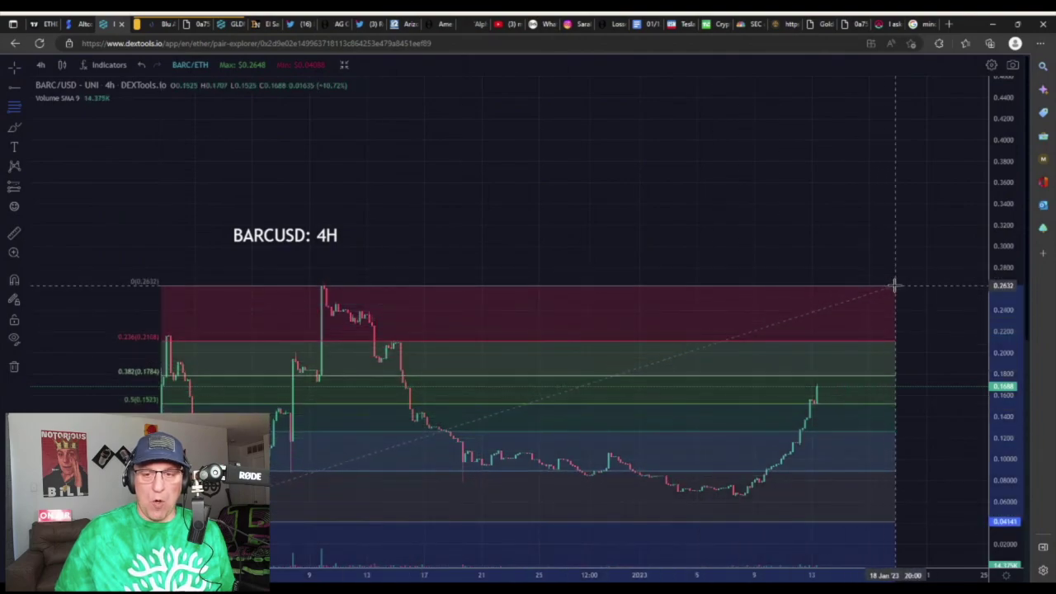
left_click(903, 283)
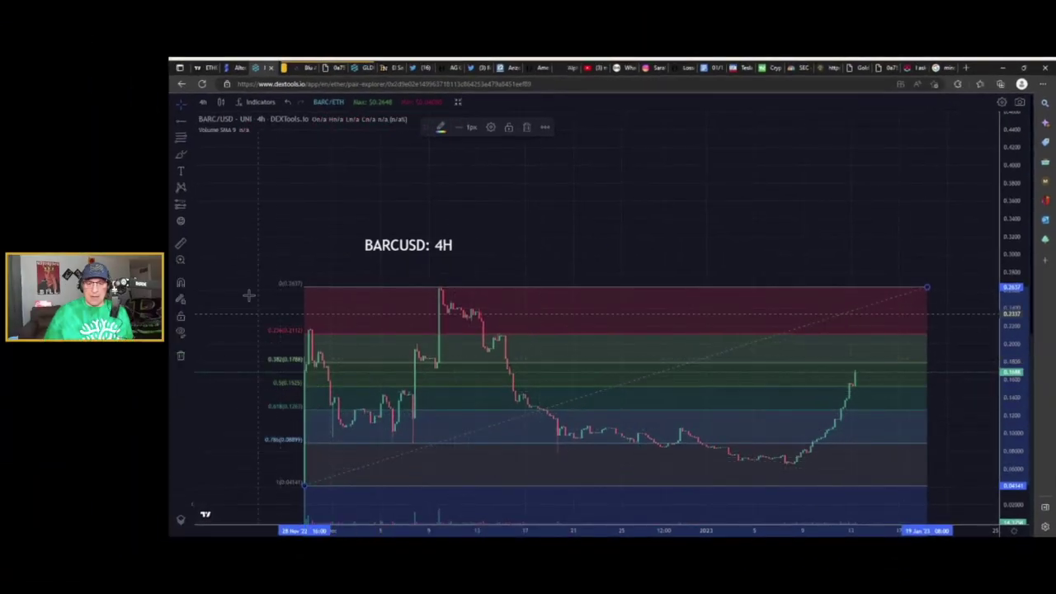
left_click_drag(439, 244, 753, 353)
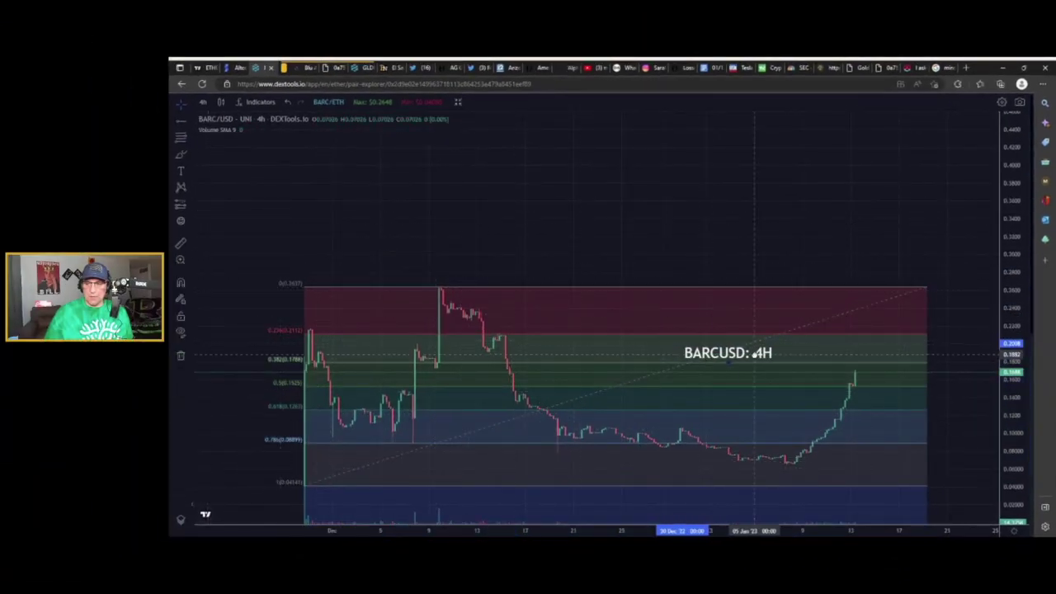
Step: Draw a rectangle around the price dip below the 0.786 level, from about 31 Dec '22 to 11 Jan '23
scroll(825, 429, "up", 2)
mouse_move(910, 506)
left_mouse_down()
mouse_move(918, 285)
mouse_move(872, 302)
left_mouse_up()
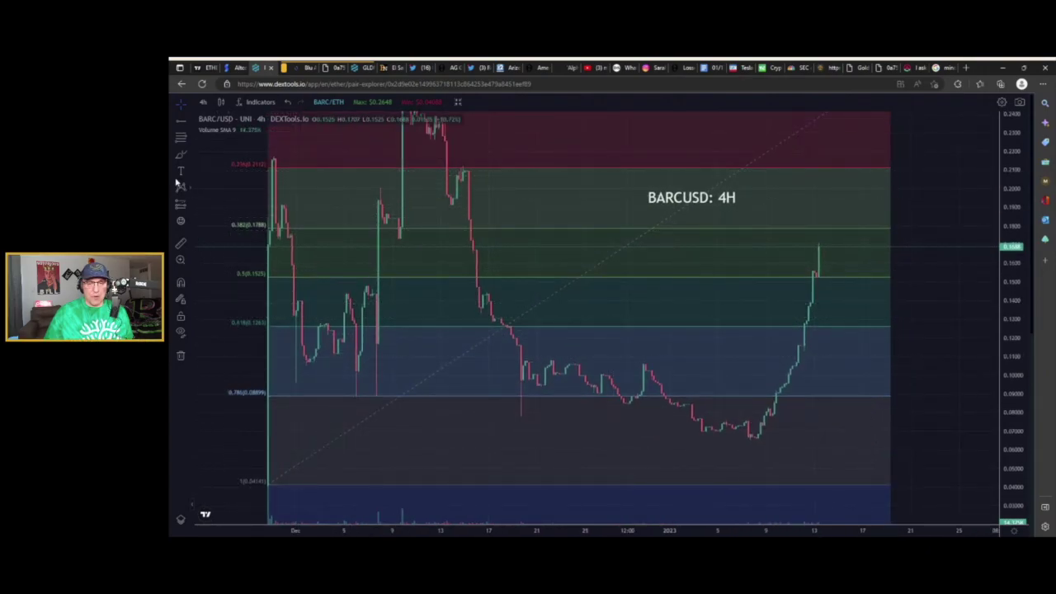
left_click(189, 157)
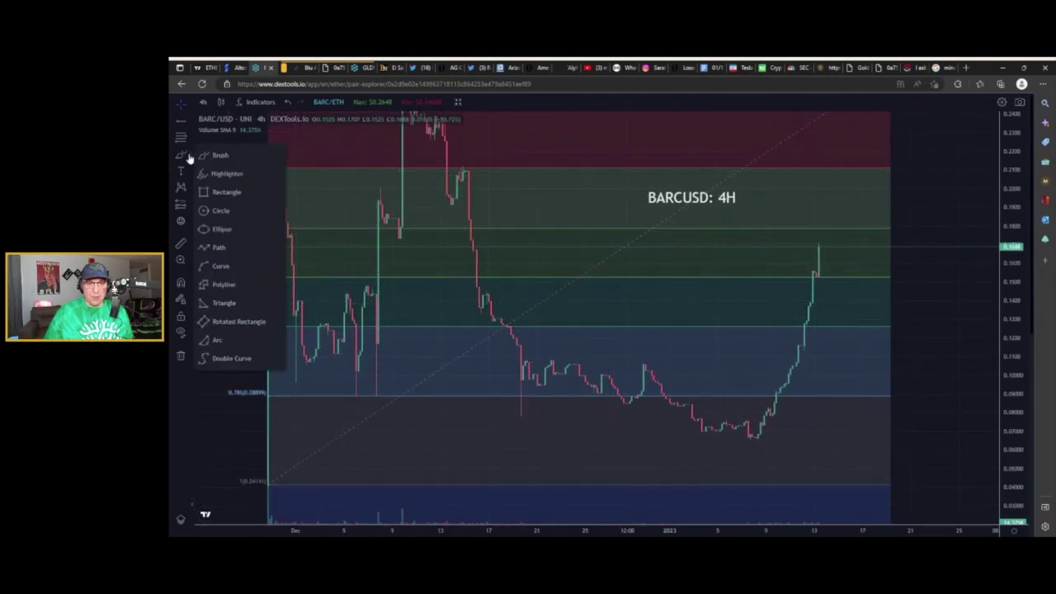
left_click(226, 191)
left_click(662, 398)
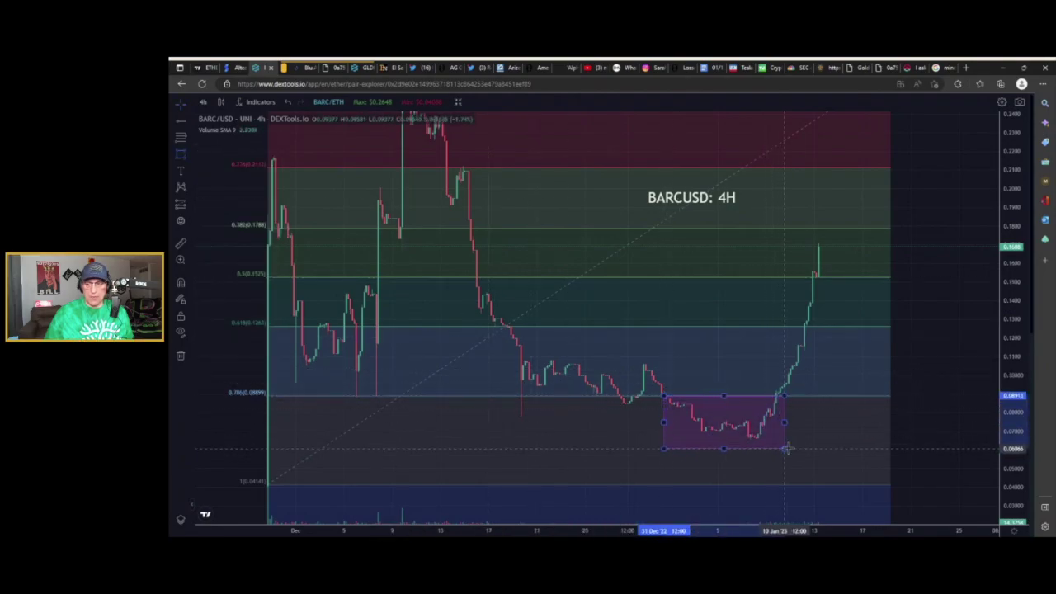
left_click(792, 447)
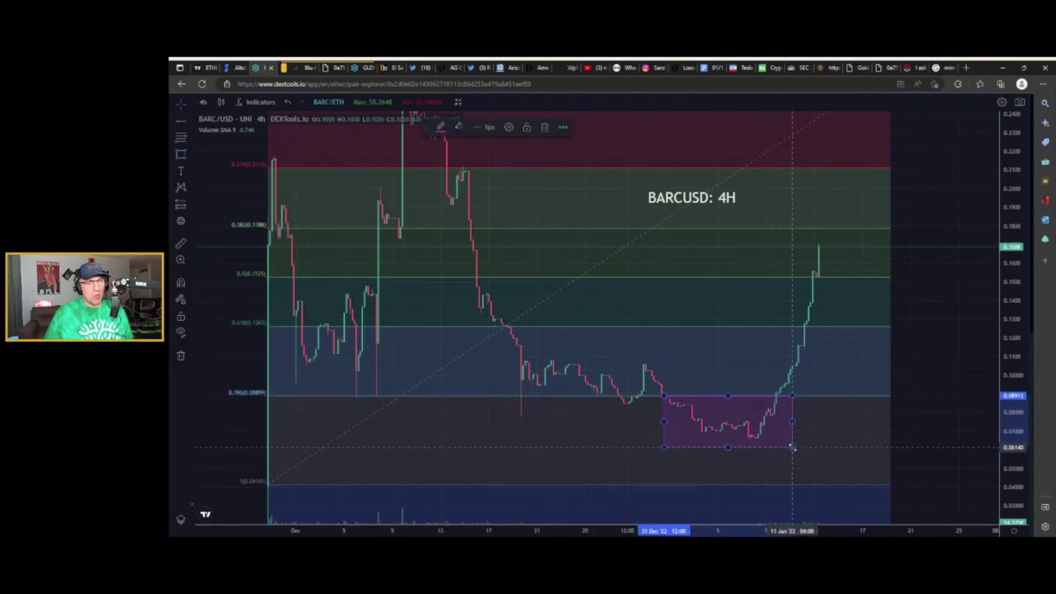
left_click(628, 435)
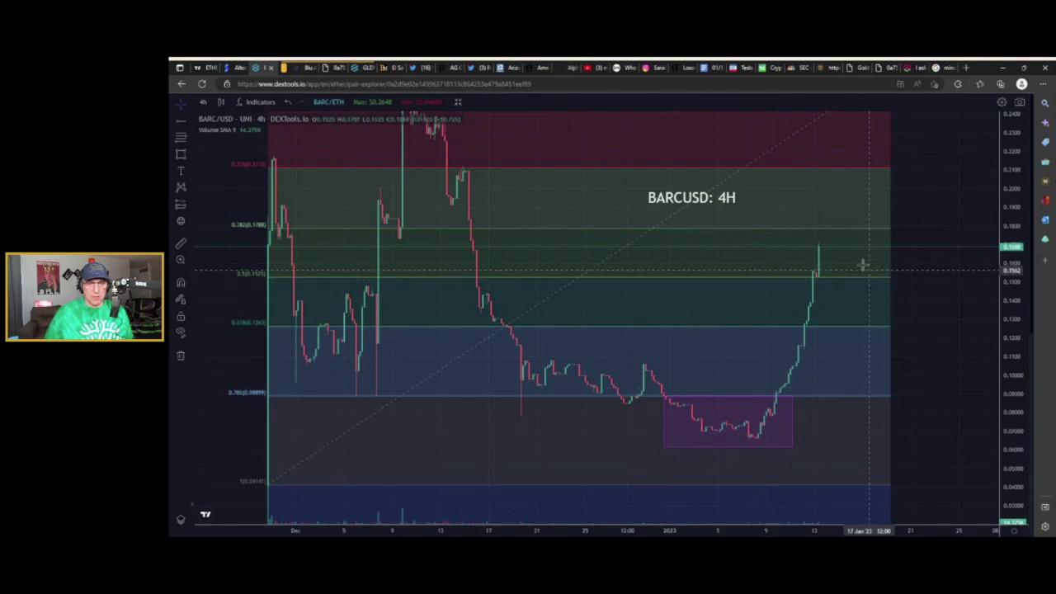
Step: Add the text label "78%: .088" just above the 0.786 retracement line, beside the latest candles
left_click_drag(874, 247, 889, 335)
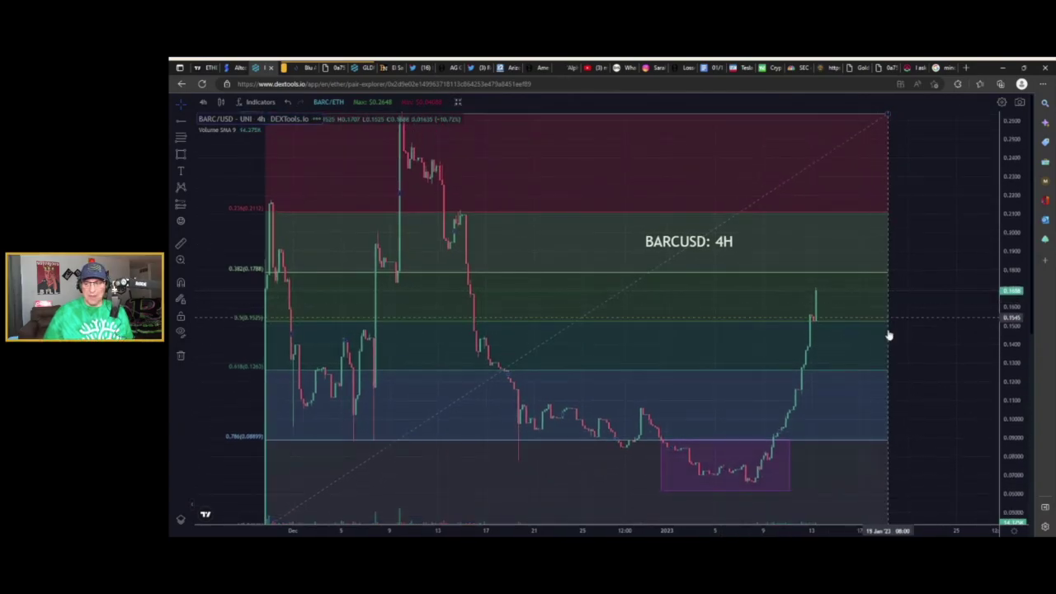
left_click(181, 171)
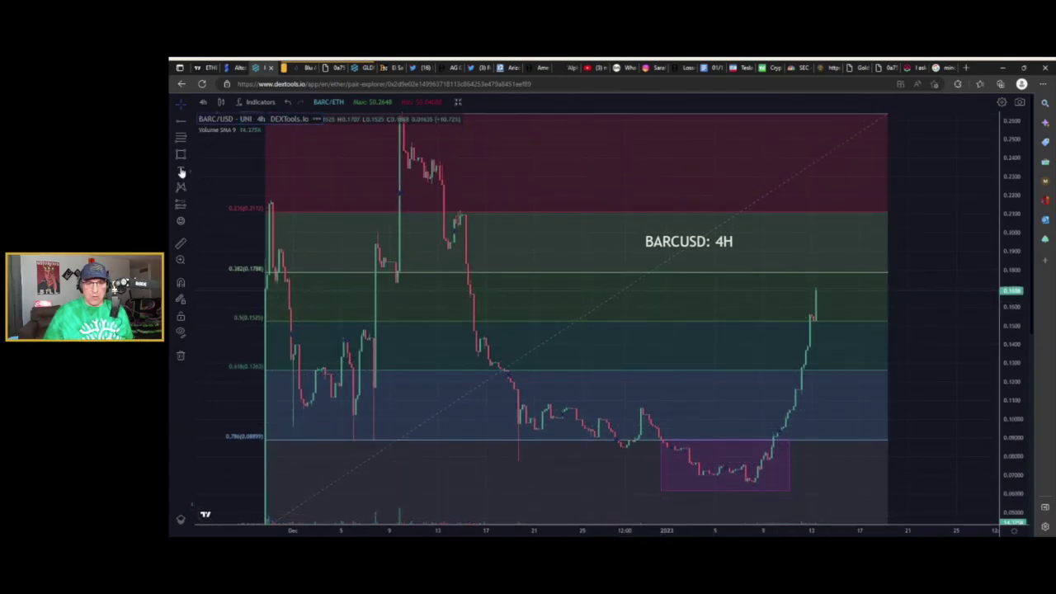
left_click(837, 411)
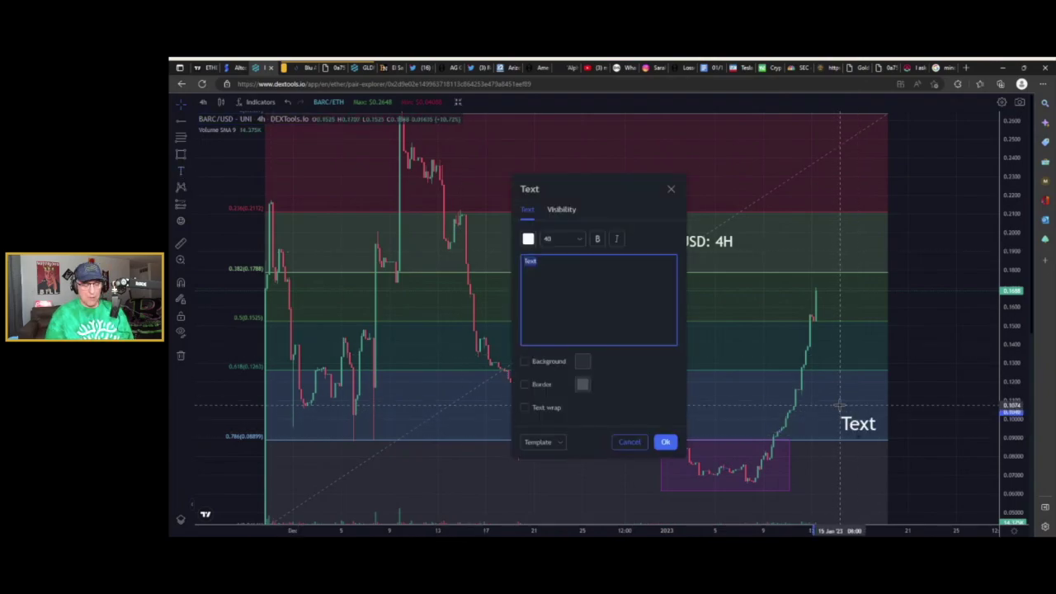
type("78")
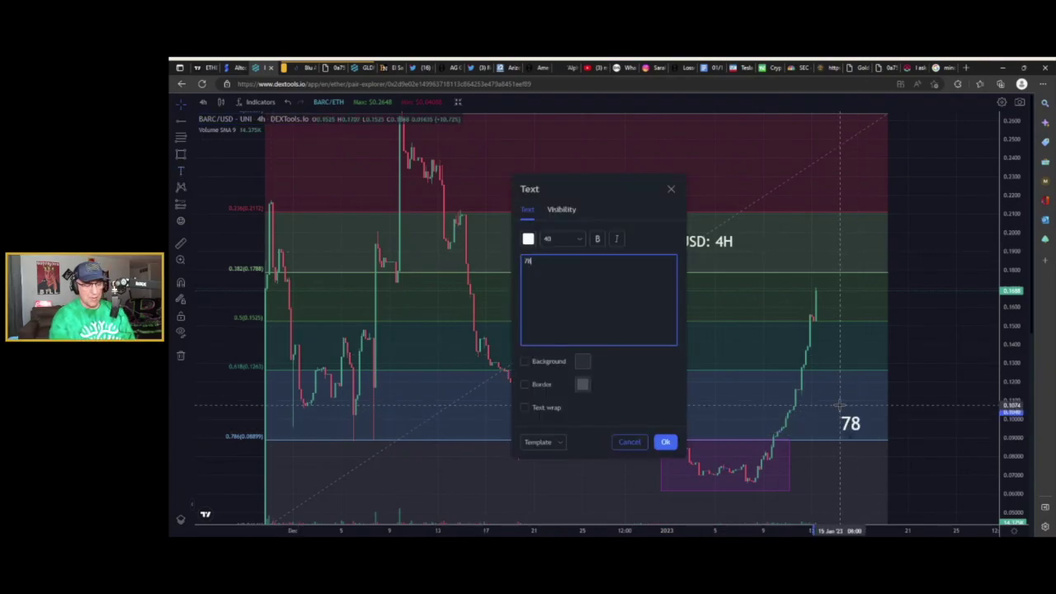
type("%: ")
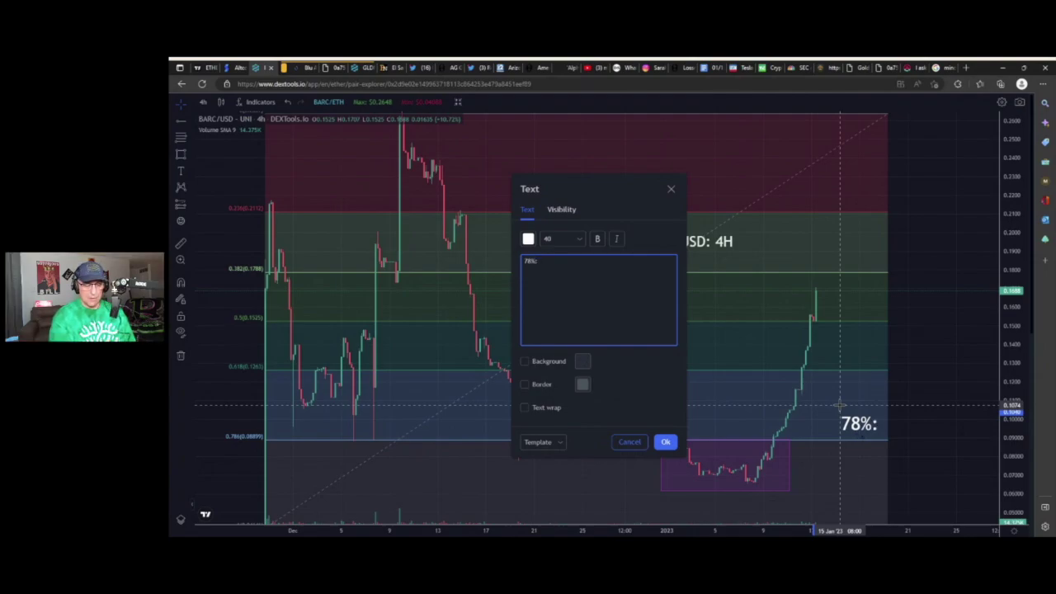
type(".008")
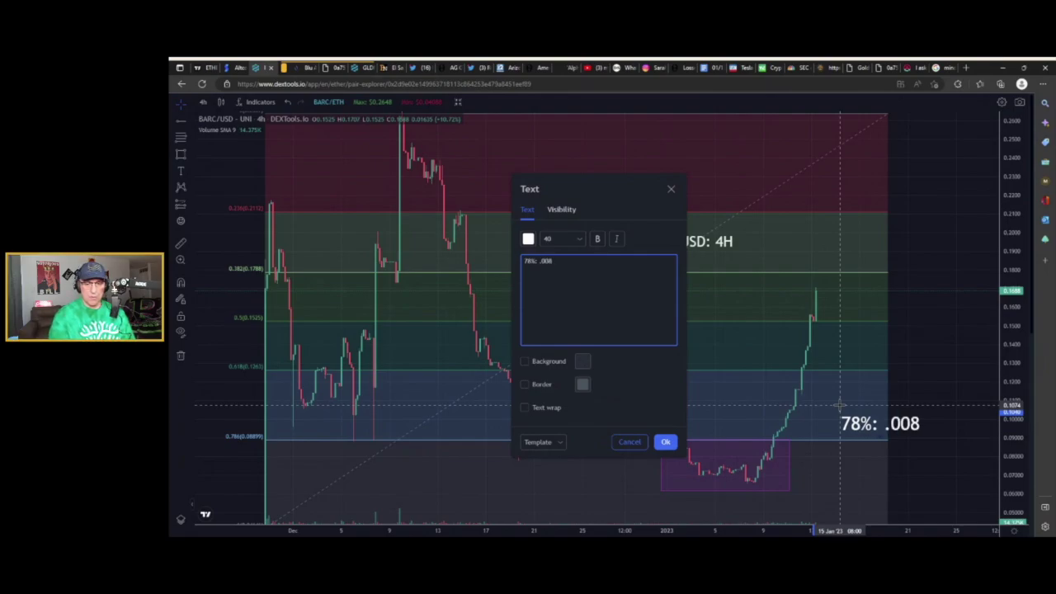
key("BackSpace")
key("BackSpace")
type("88")
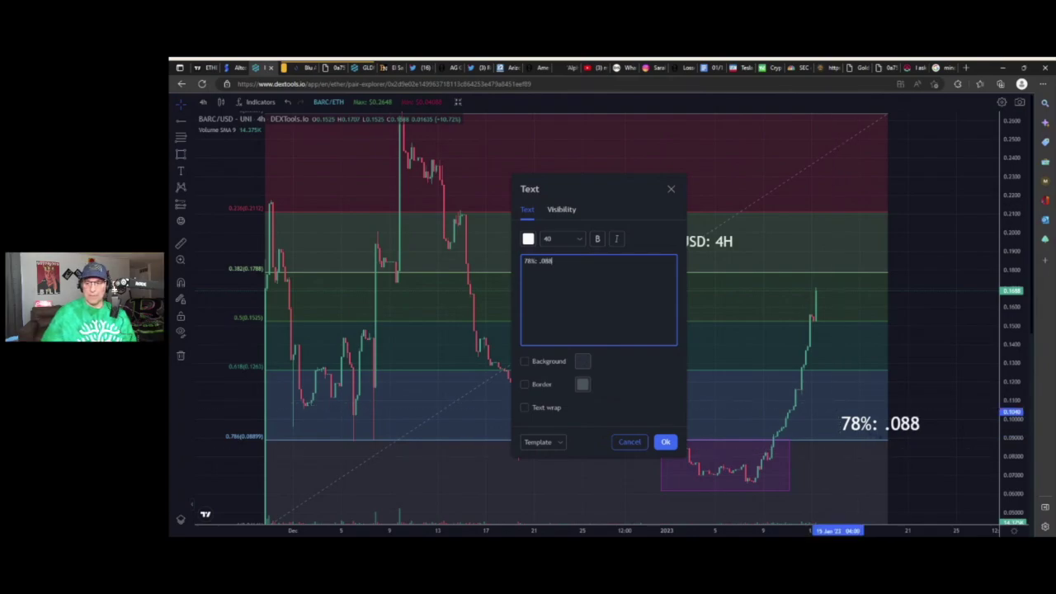
left_click(666, 442)
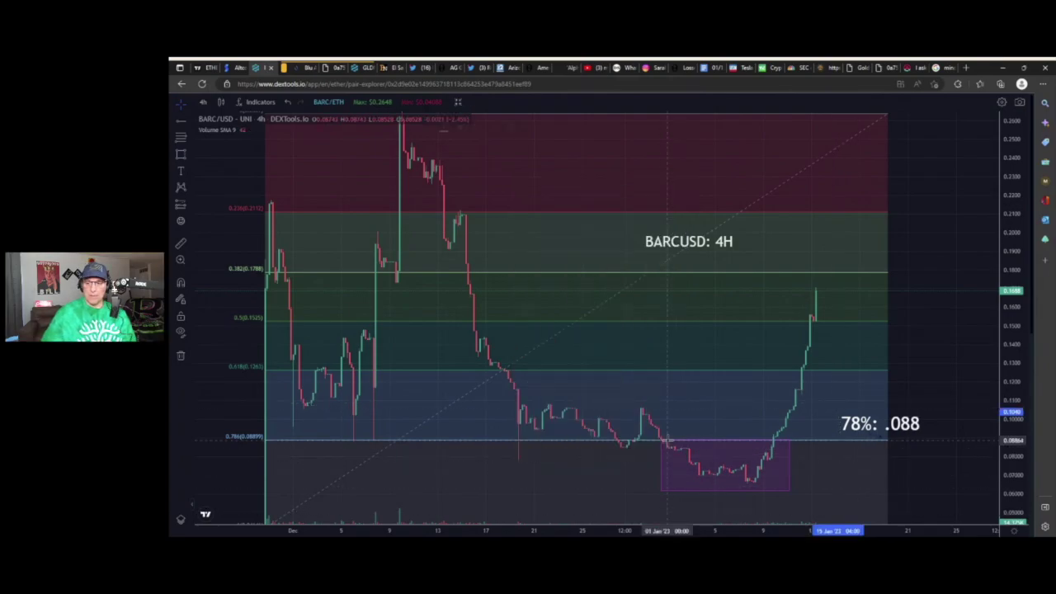
Step: Shrink the purple rectangle around the dip to span about 1 Jan to 9 Jan '23, with its lower edge near 0.065
left_click(772, 484)
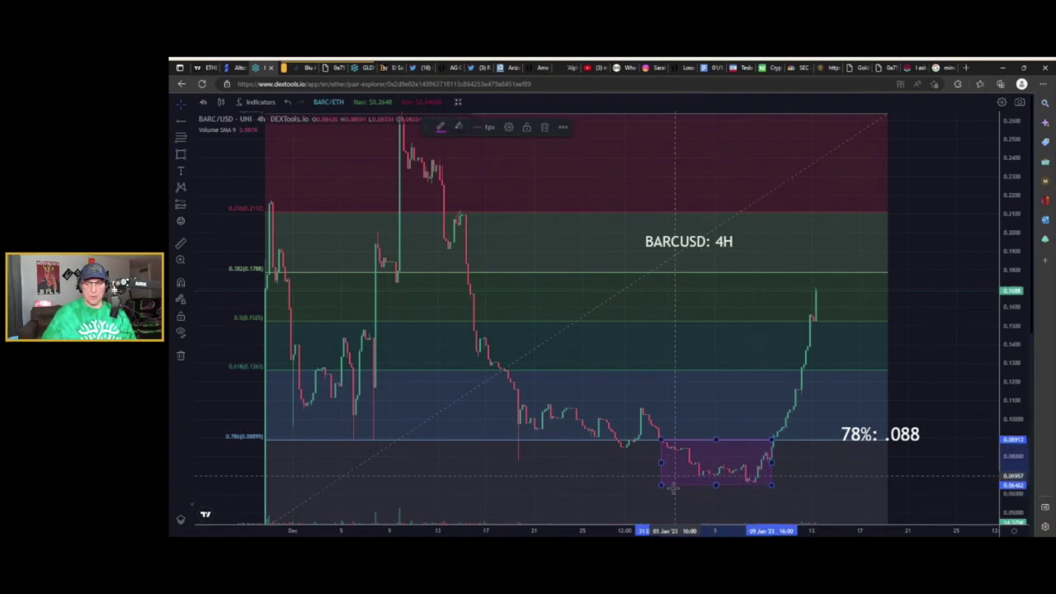
left_click_drag(661, 484, 675, 486)
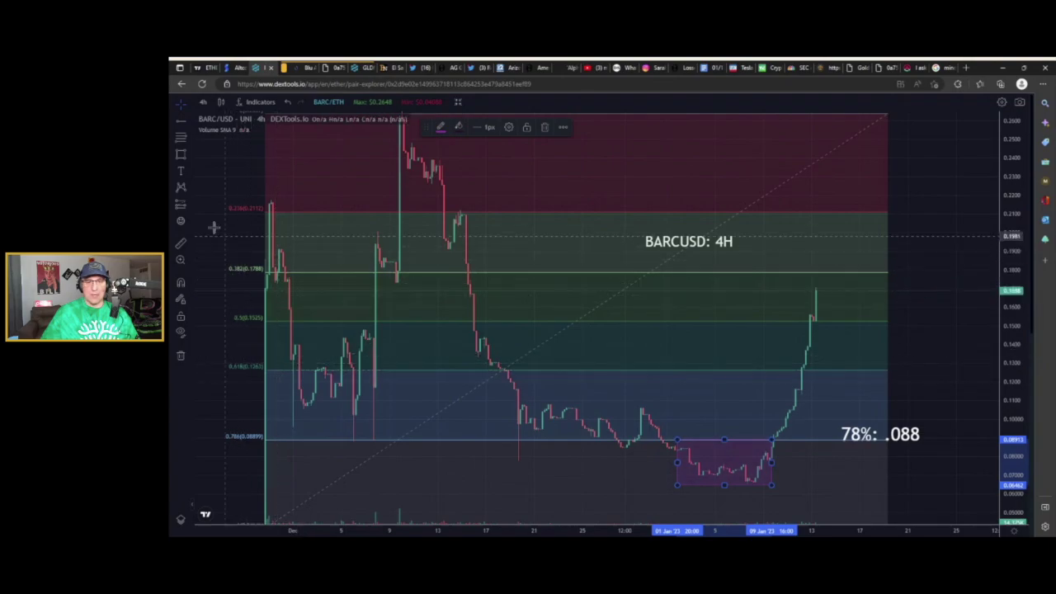
Step: Add the text label "62%: .12" just above the 0.618 retracement line, over the 78% label
left_click(182, 172)
left_click(843, 360)
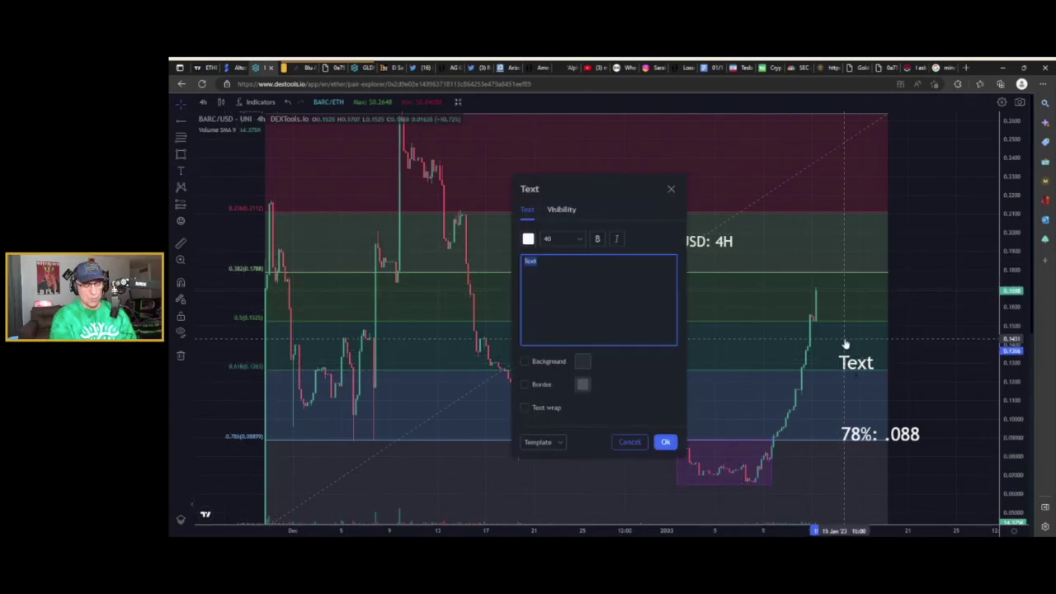
type("62%:")
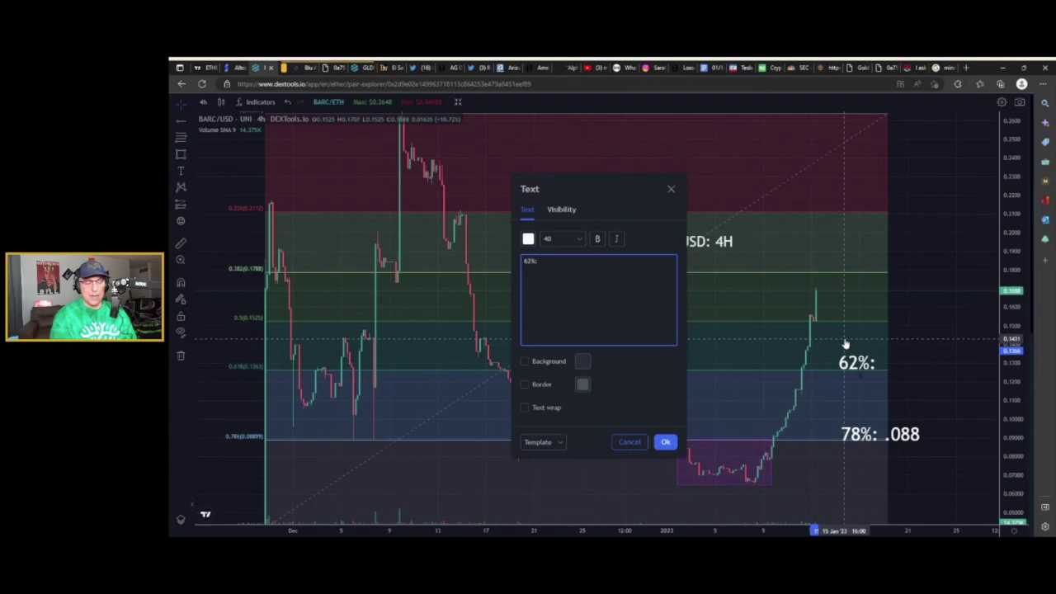
type(" .12")
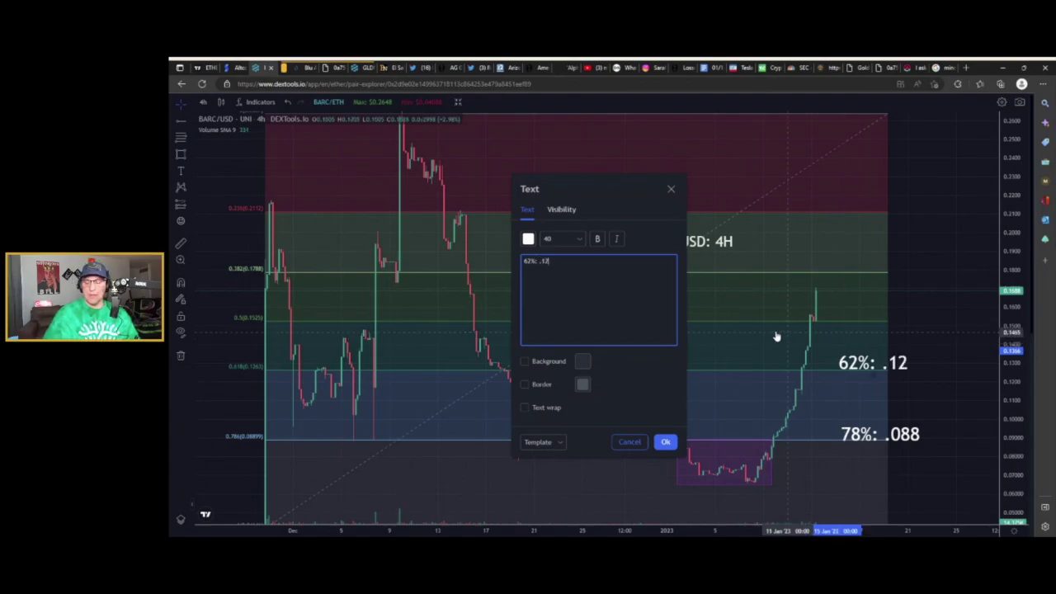
left_click(667, 443)
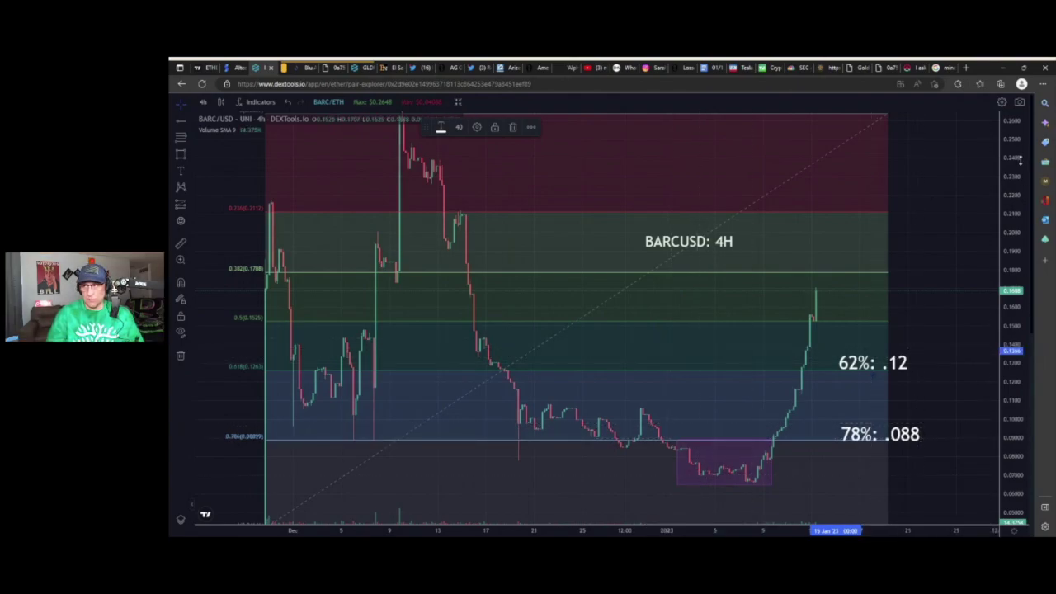
Step: Move the BARCUSD: 4H label off the retracement into the empty chart area above the December high
left_click_drag(1020, 161, 1021, 206)
scroll(497, 220, "down", 3)
scroll(713, 378, "down", 2)
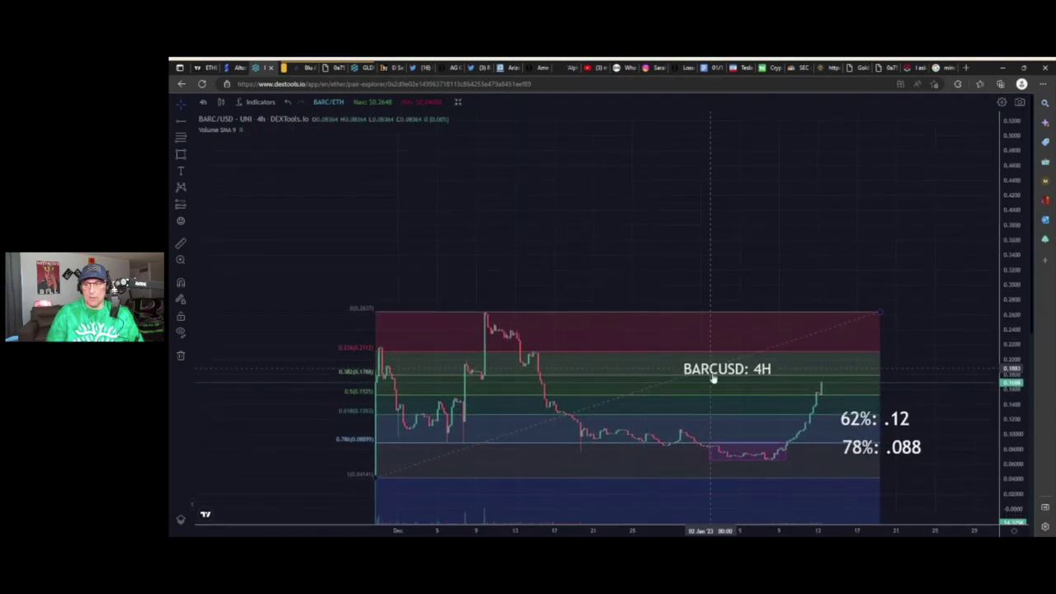
left_click_drag(714, 378, 470, 200)
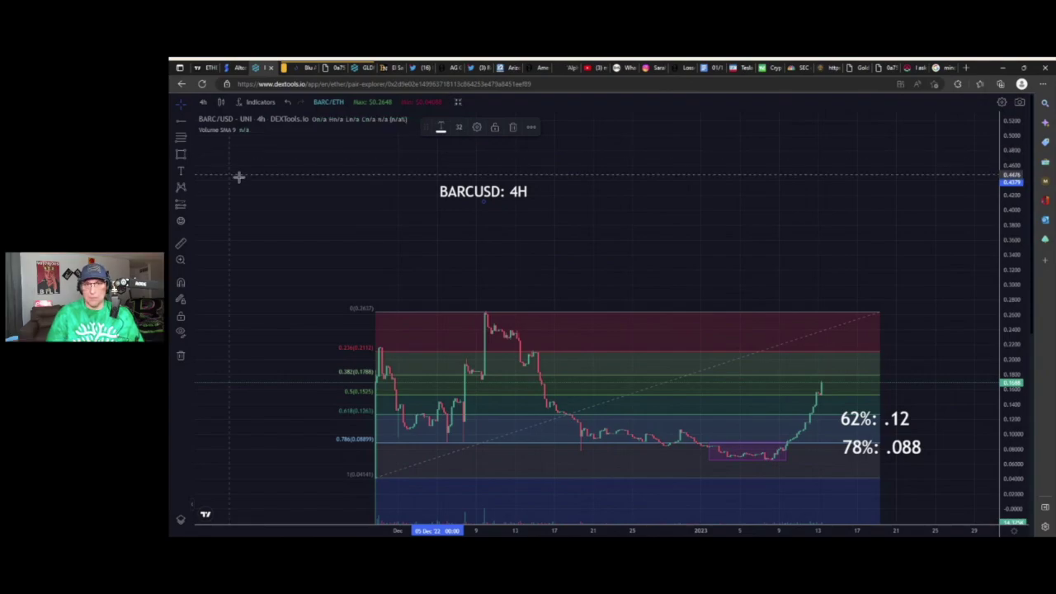
Step: Draw a Trend-Based Fib Extension from the 28 Nov low to the 9 Dec high, placing the third point level with that high in late January
left_click(192, 142)
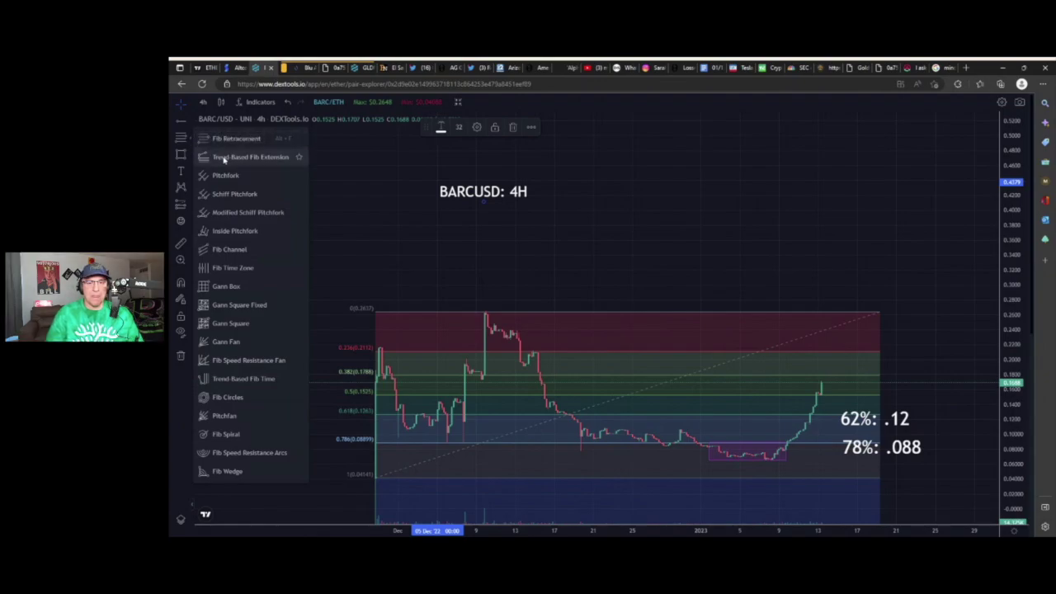
left_click(223, 156)
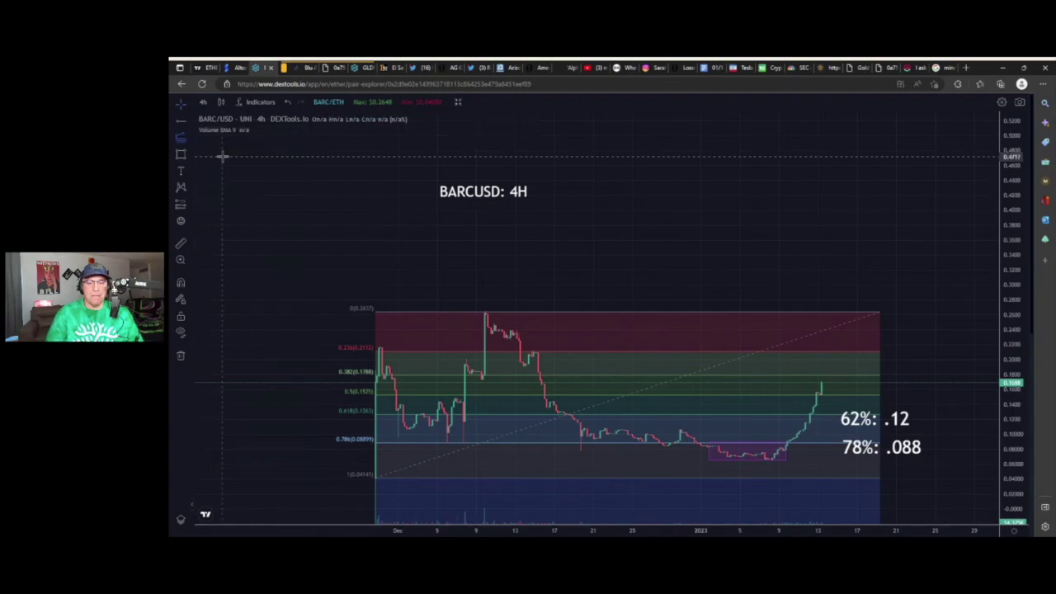
left_click(376, 478)
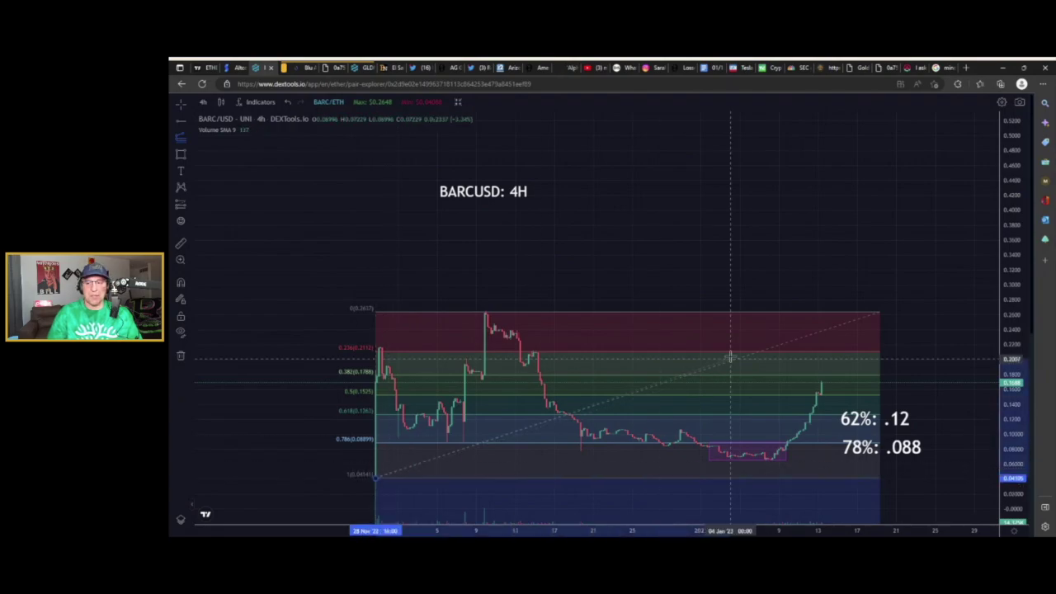
left_click(484, 311)
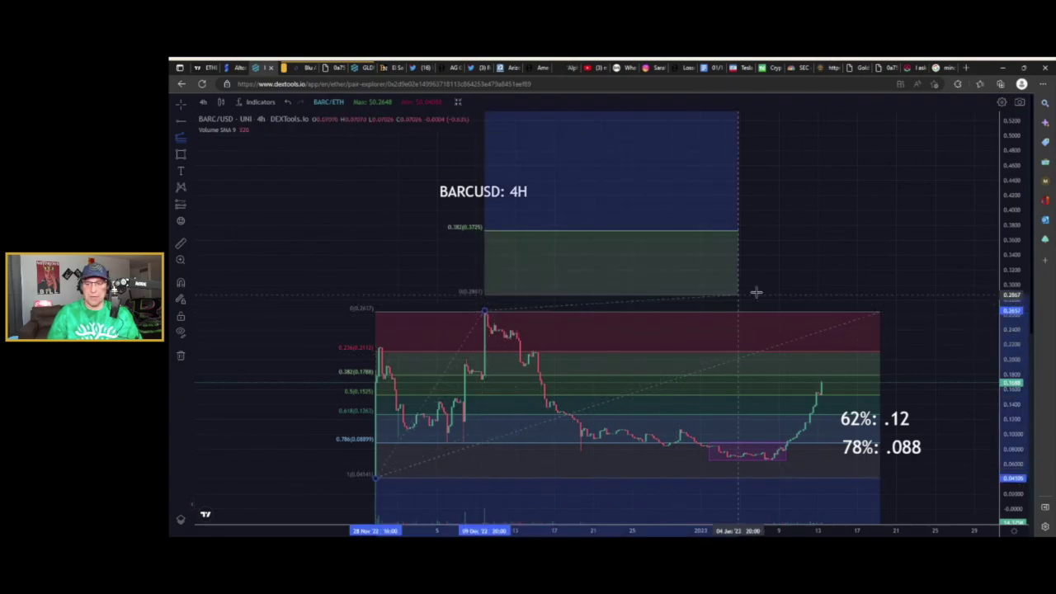
left_click(944, 312)
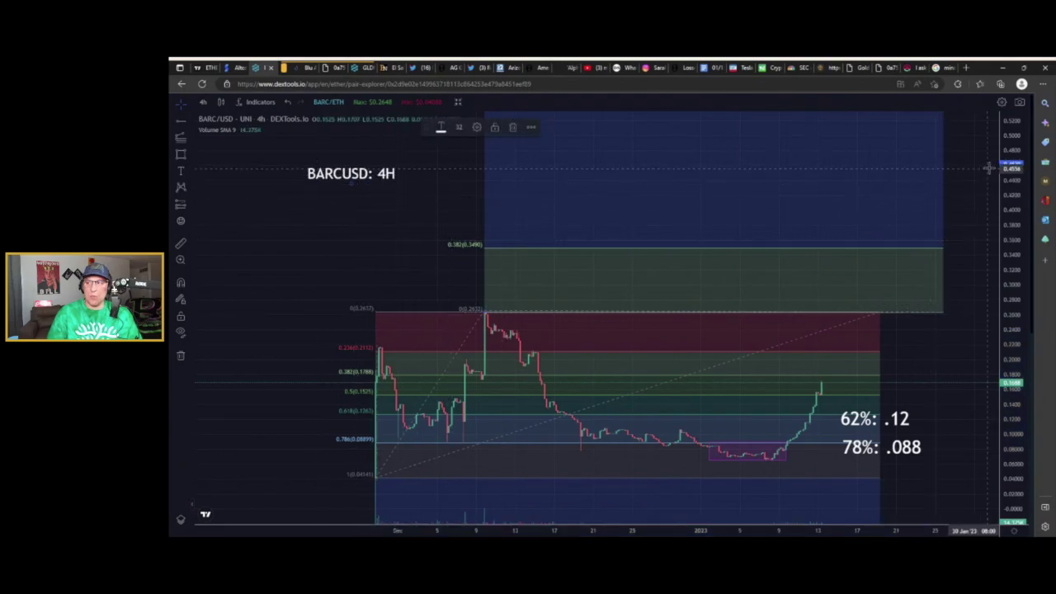
Step: Review the enabled levels in the Trend-Based Fib Extension's style settings
mouse_move(880, 207)
left_mouse_down()
mouse_move(856, 252)
mouse_move(971, 219)
left_mouse_up()
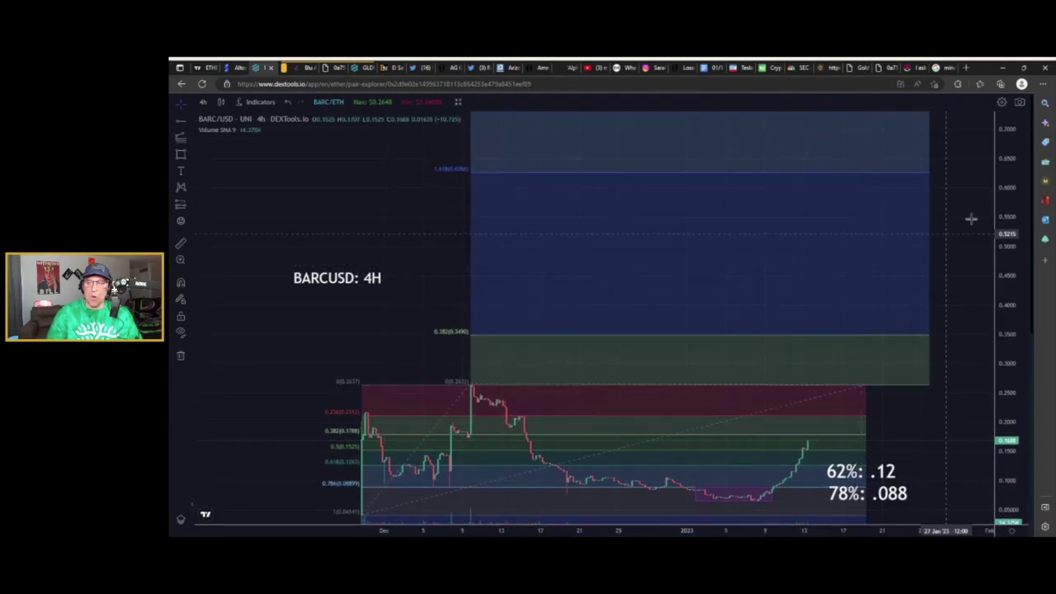
scroll(834, 266, "down", 3)
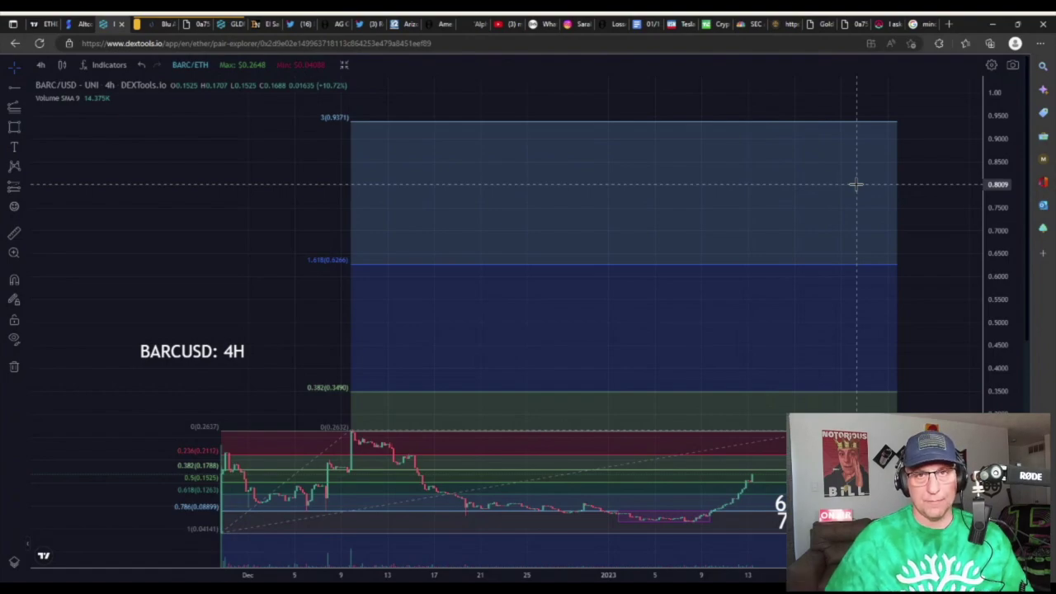
double_click(393, 397)
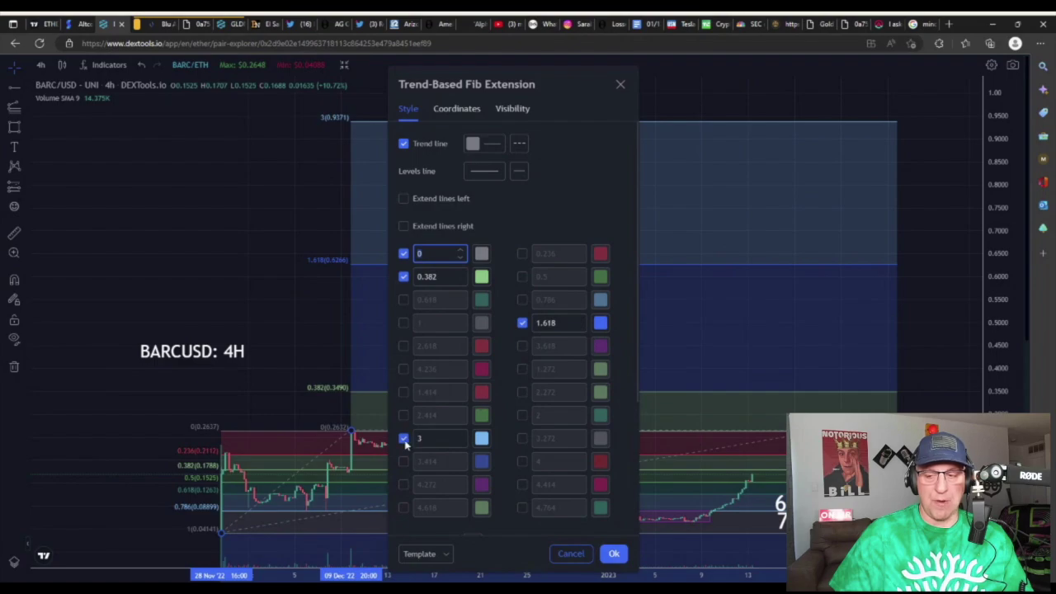
left_click(614, 554)
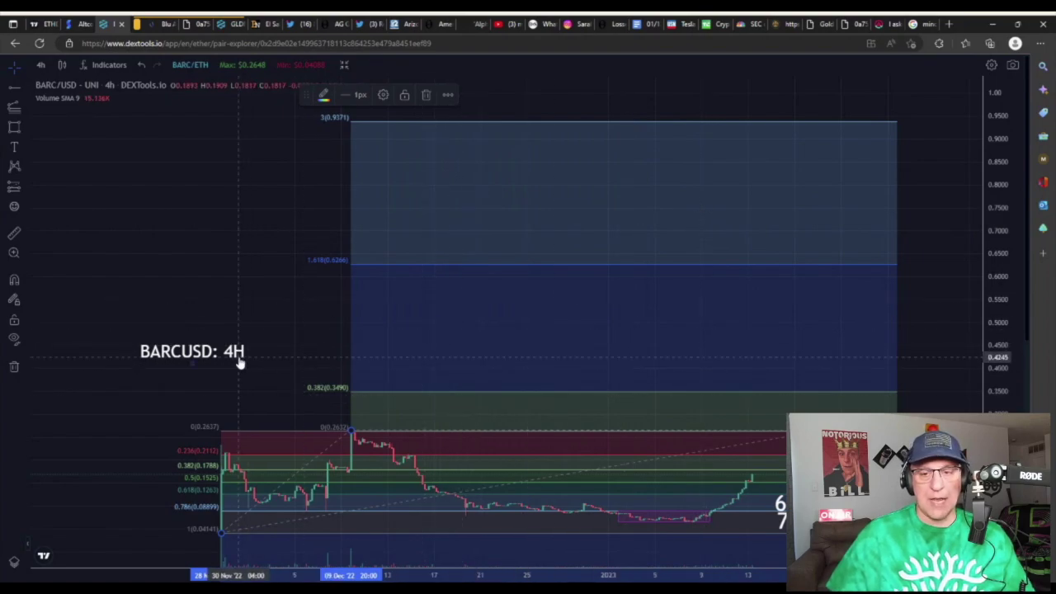
Step: Move the BARCUSD: 4H label higher in the empty chart area and add the text label ".34" just above the 0.382 extension line
left_click_drag(238, 356, 258, 180)
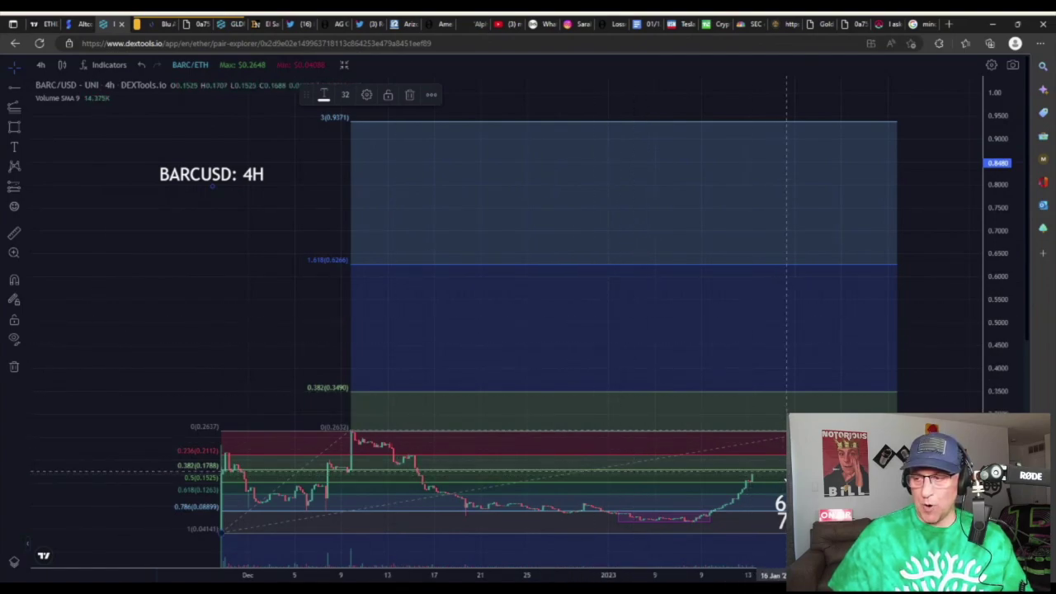
left_click(14, 148)
left_click(838, 379)
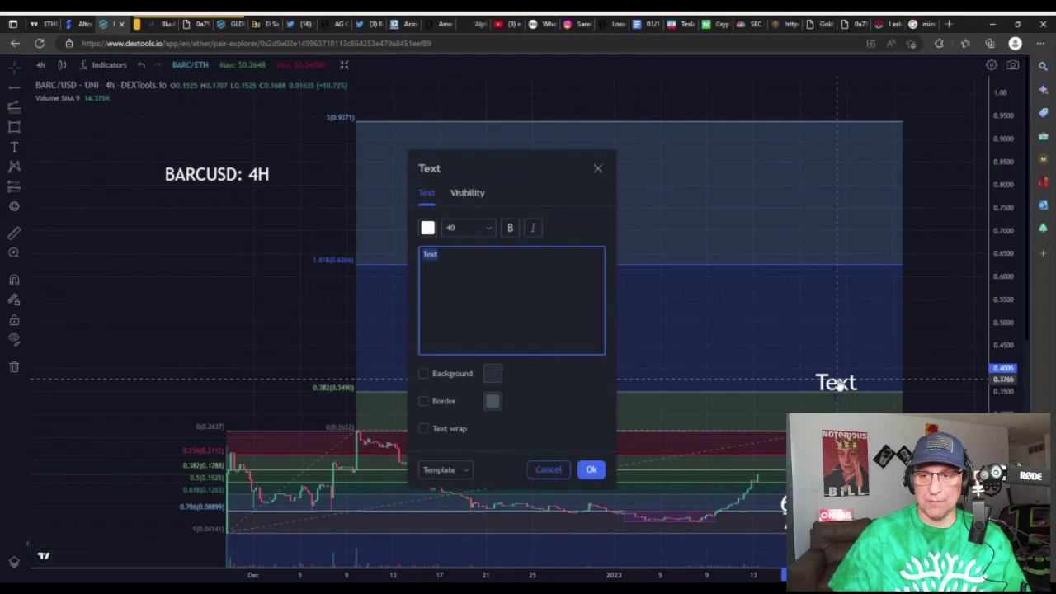
type(".3")
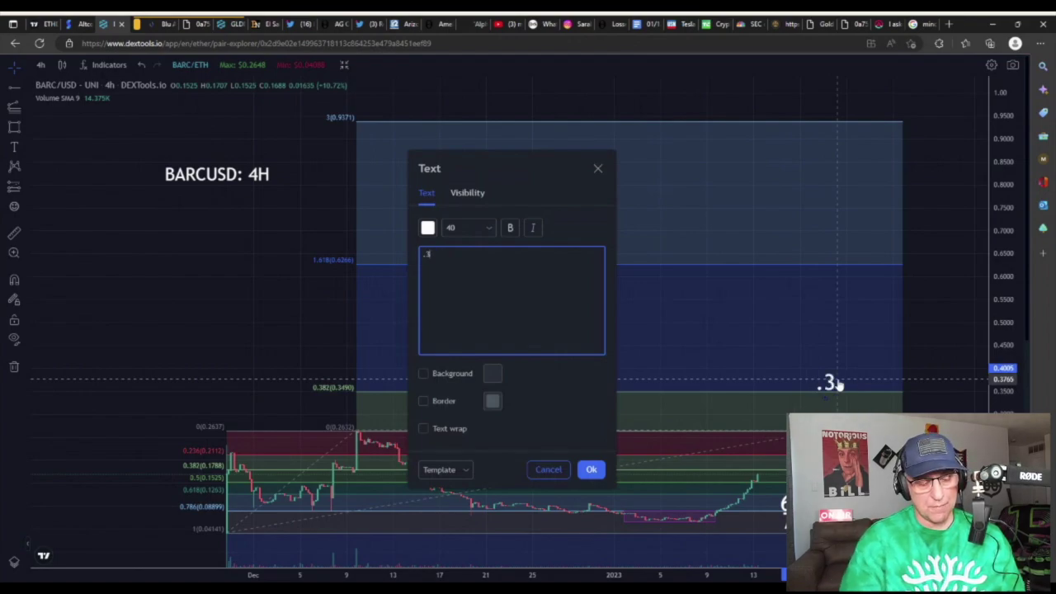
type("4")
left_click(591, 469)
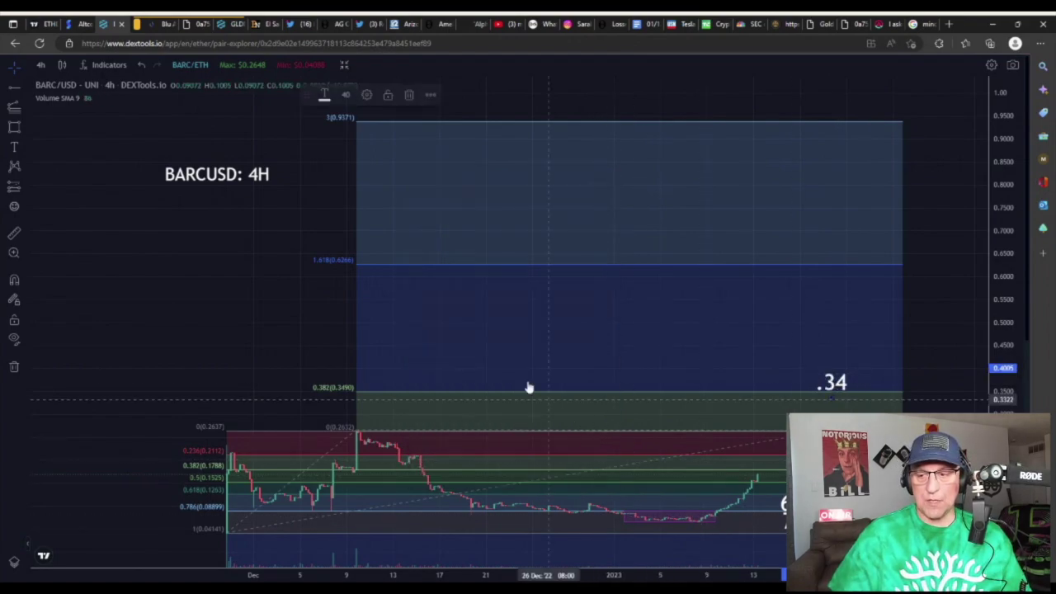
Step: Draw an Elliott Impulse Wave from the November low through the December high and early-January low, with points 3–5 at about 0.75, 0.63 and 0.93
left_click(24, 110)
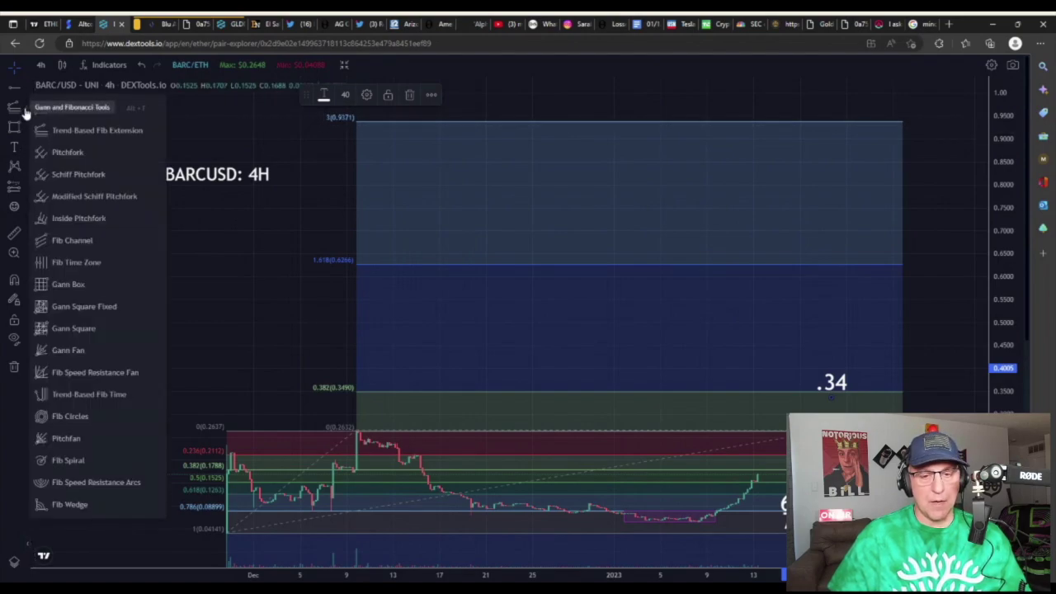
left_click(24, 131)
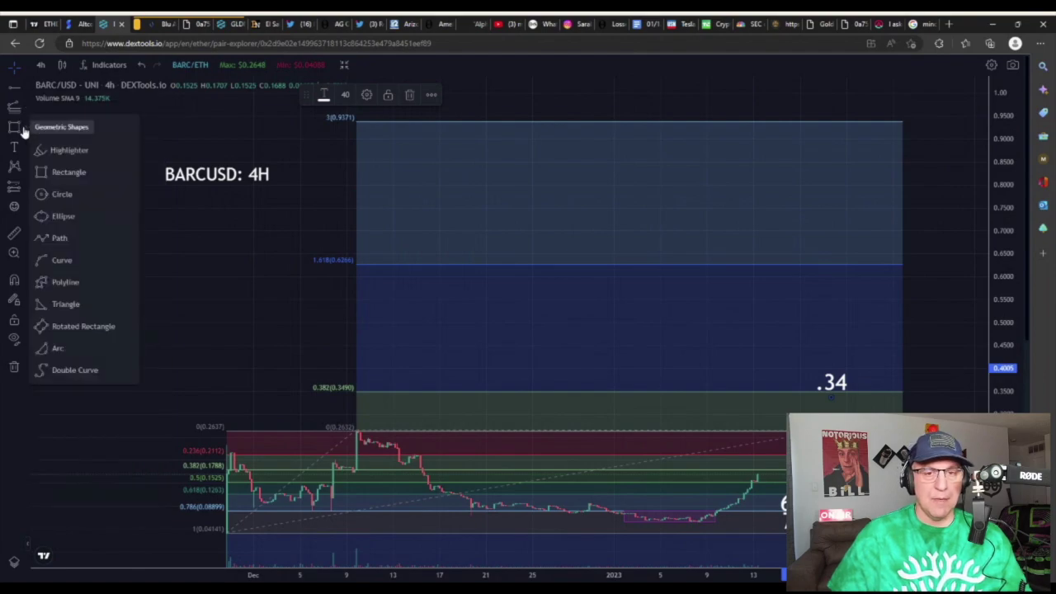
left_click(28, 169)
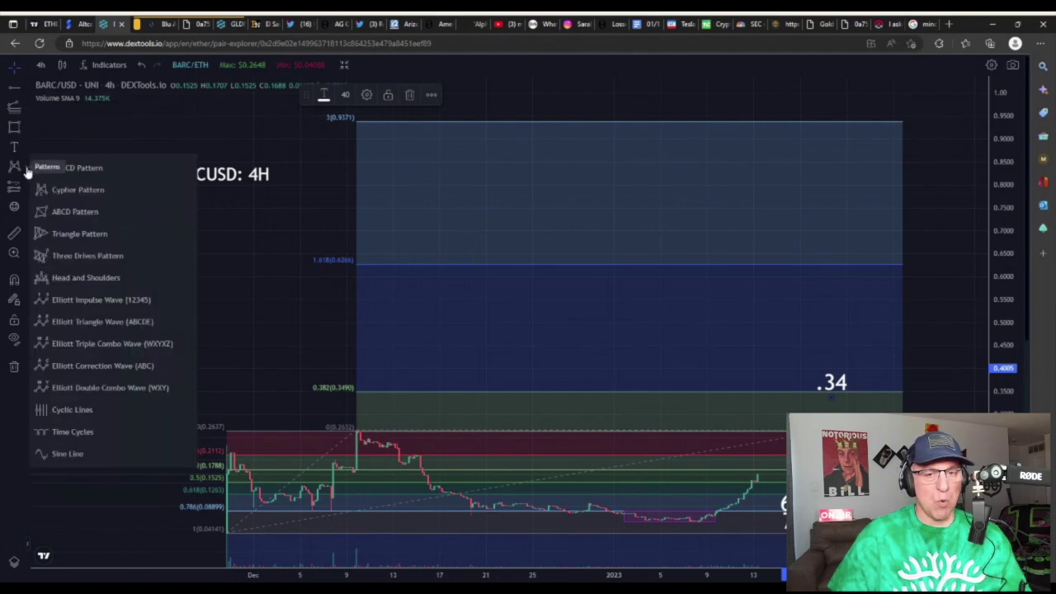
left_click(66, 300)
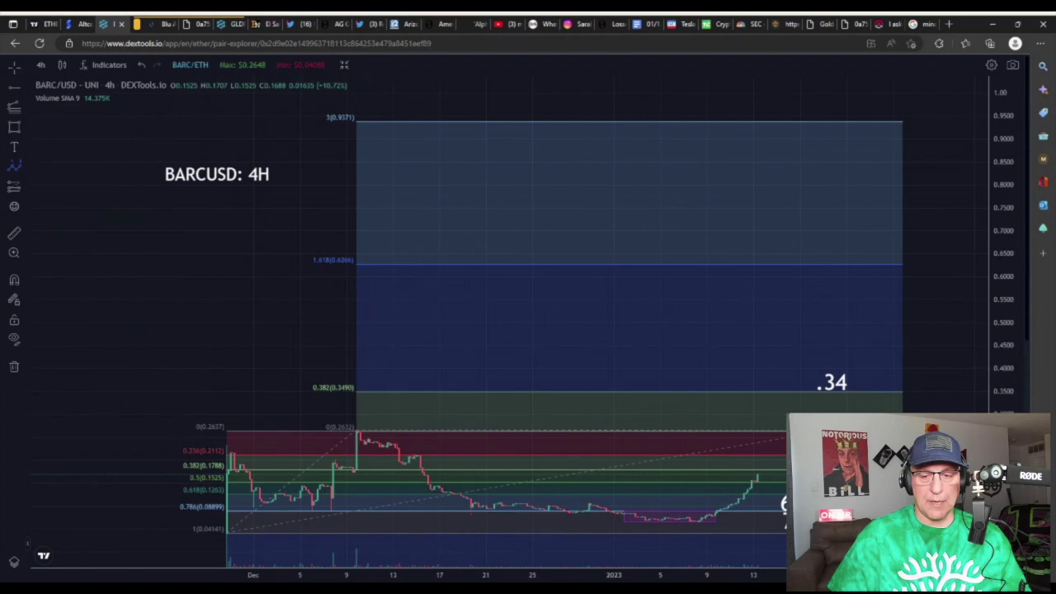
left_click(230, 536)
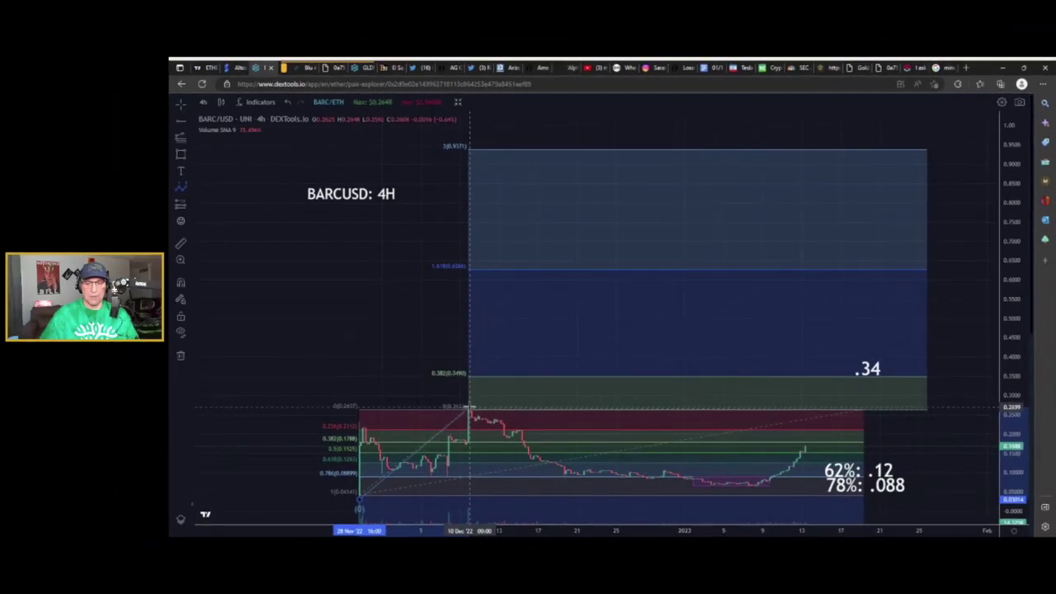
left_click(469, 407)
left_click(727, 488)
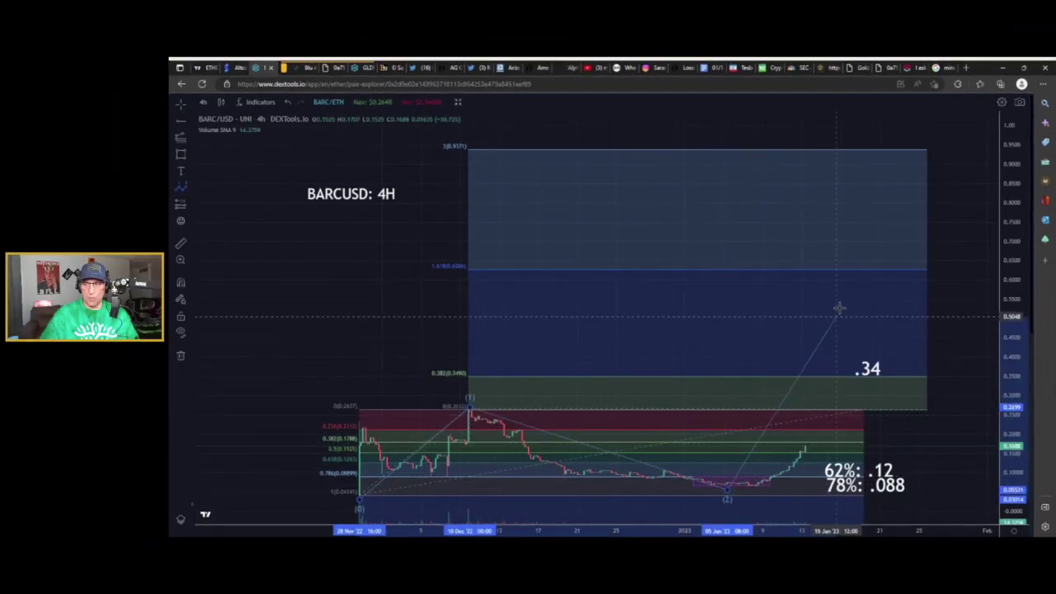
left_click(877, 214)
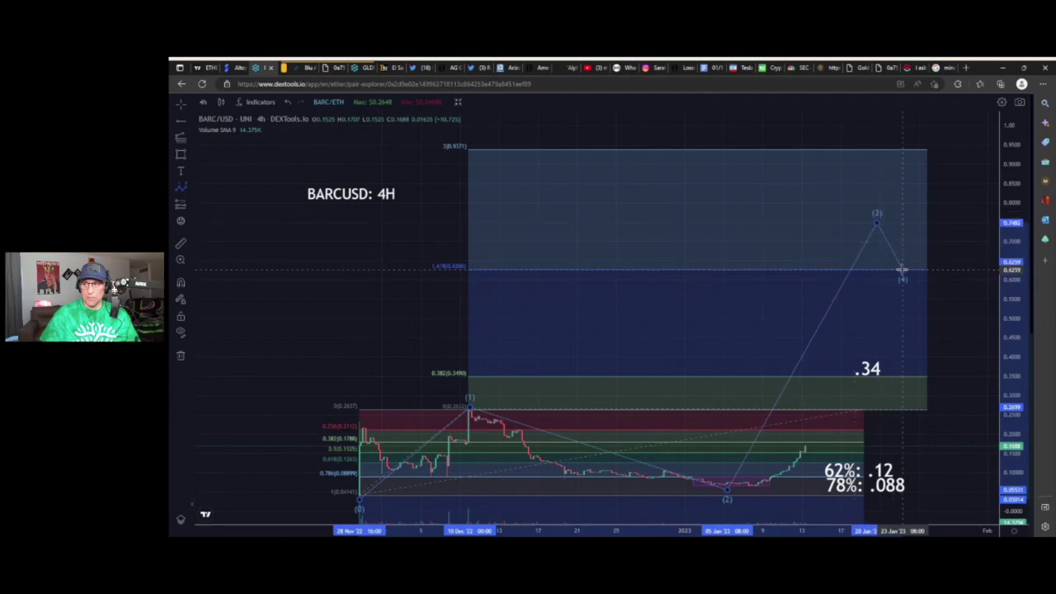
left_click(902, 270)
left_click(961, 151)
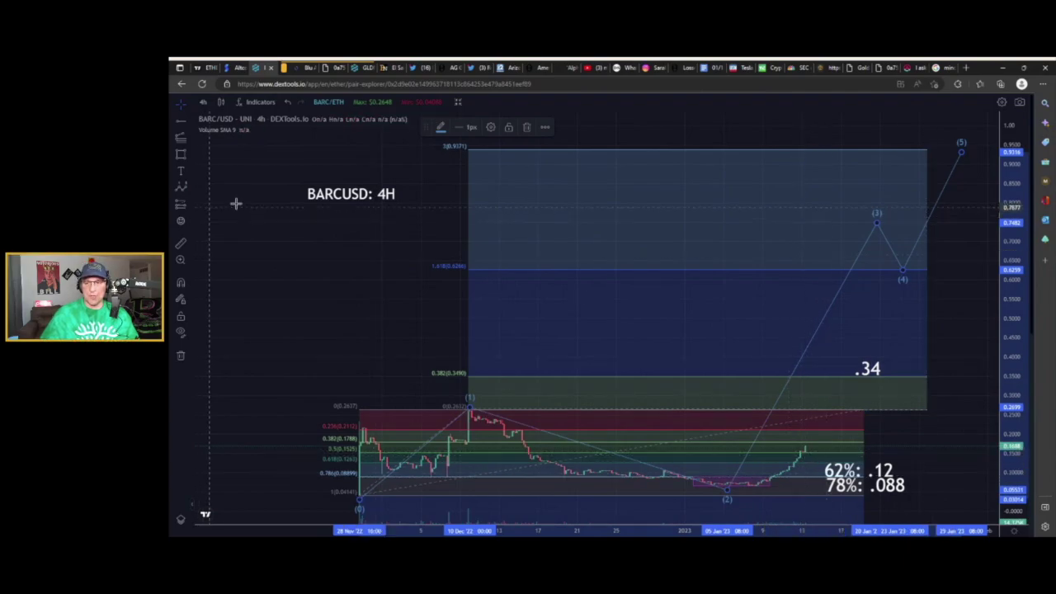
Step: Move the BARCUSD: 4H label between the 0.382 and 1.618 extension lines and examine the January rally around the 62% and 78% levels
left_click_drag(388, 199, 676, 358)
left_click_drag(1018, 487, 1019, 446)
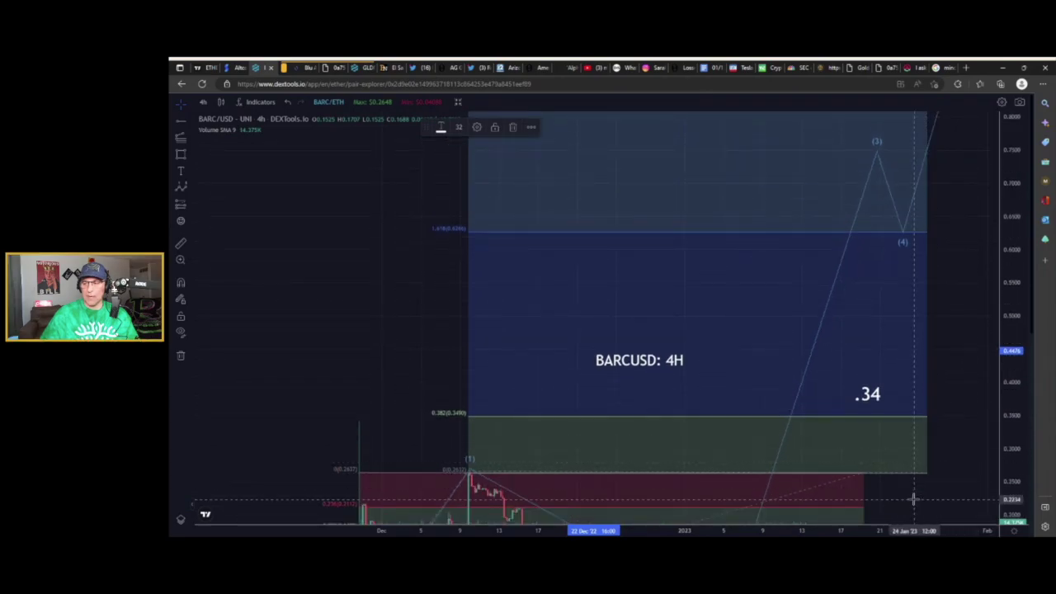
left_click_drag(913, 498, 634, 382)
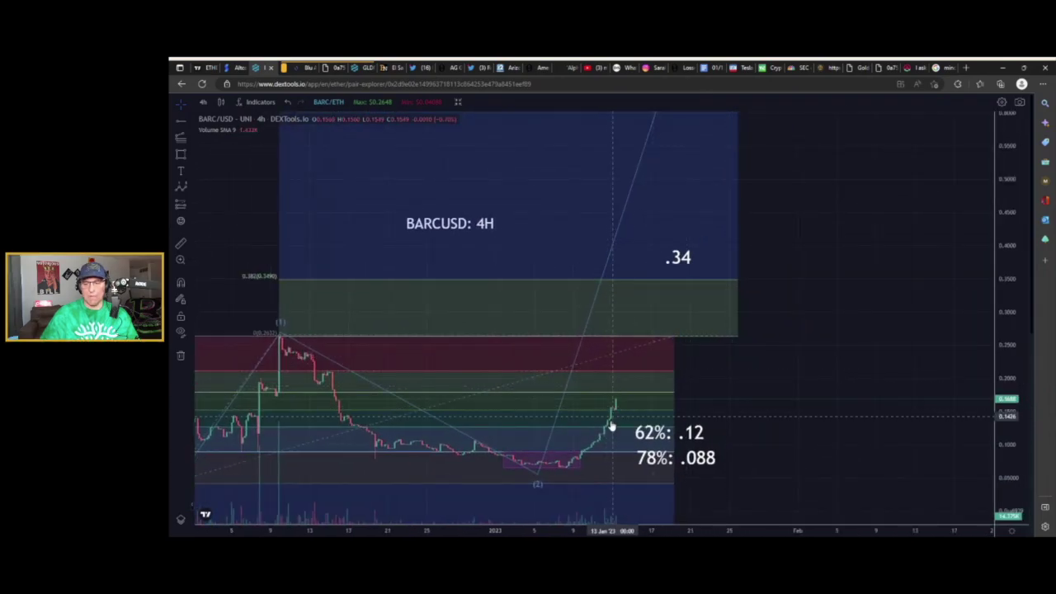
scroll(919, 429, "down", 3)
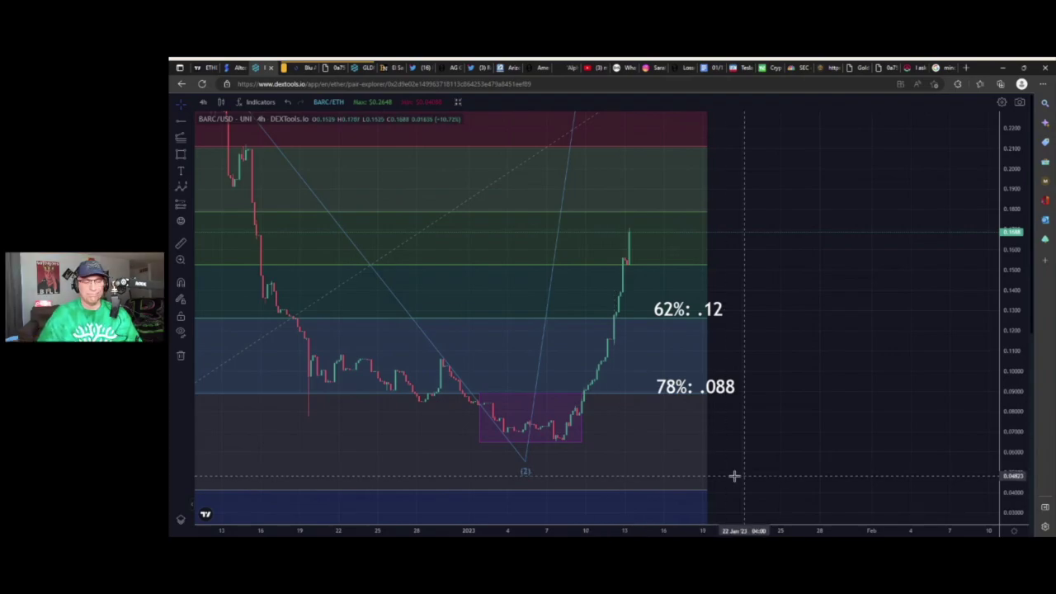
scroll(372, 193, "down", 3)
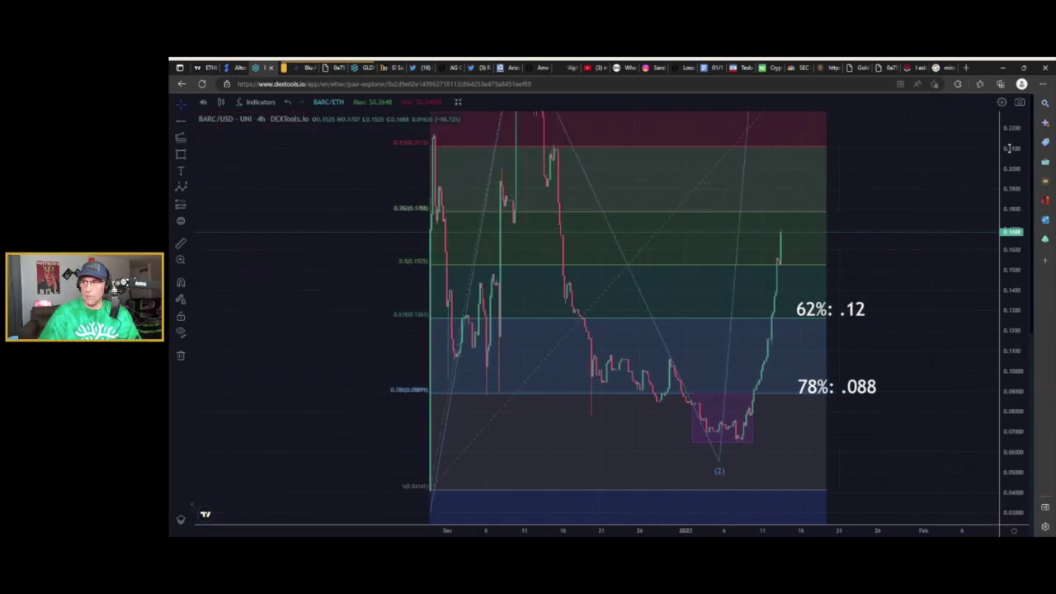
Step: Add the text label ".62" just above the 1.618 extension line
left_click_drag(985, 346, 985, 448)
left_click_drag(892, 259, 863, 346)
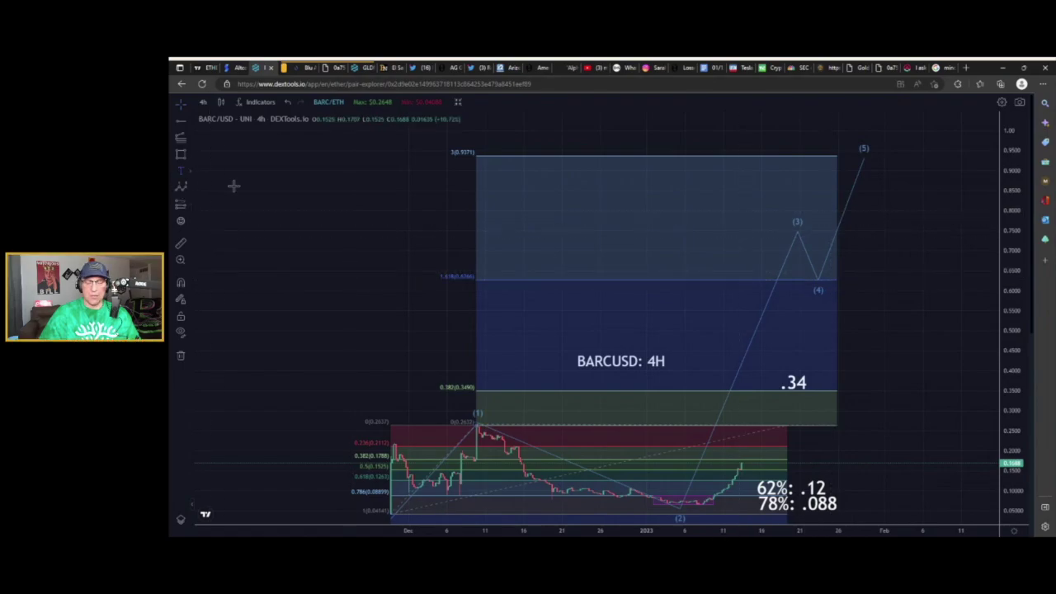
left_click(747, 275)
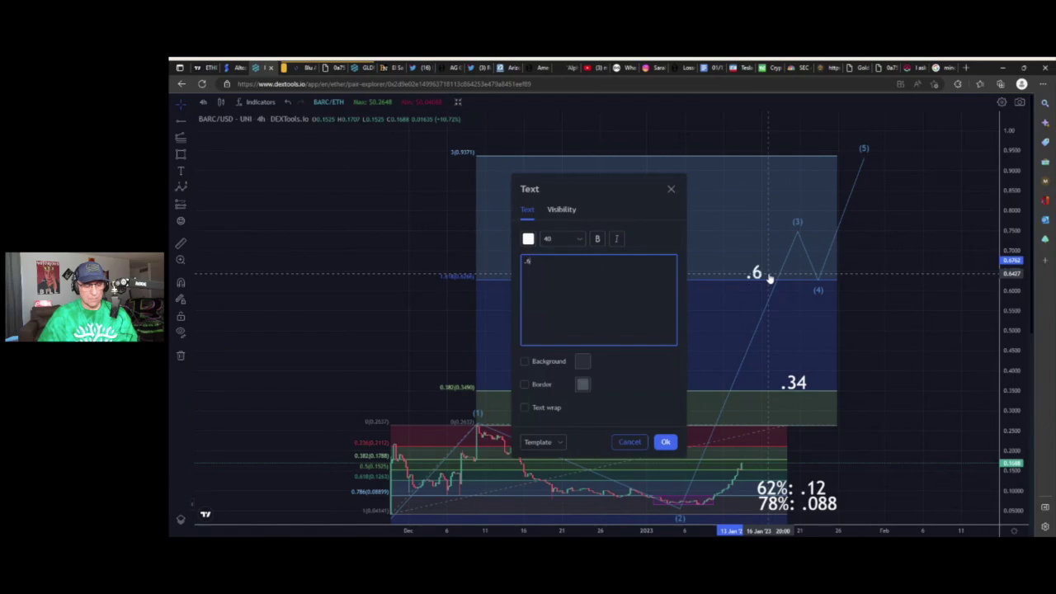
type(".62")
left_click(665, 442)
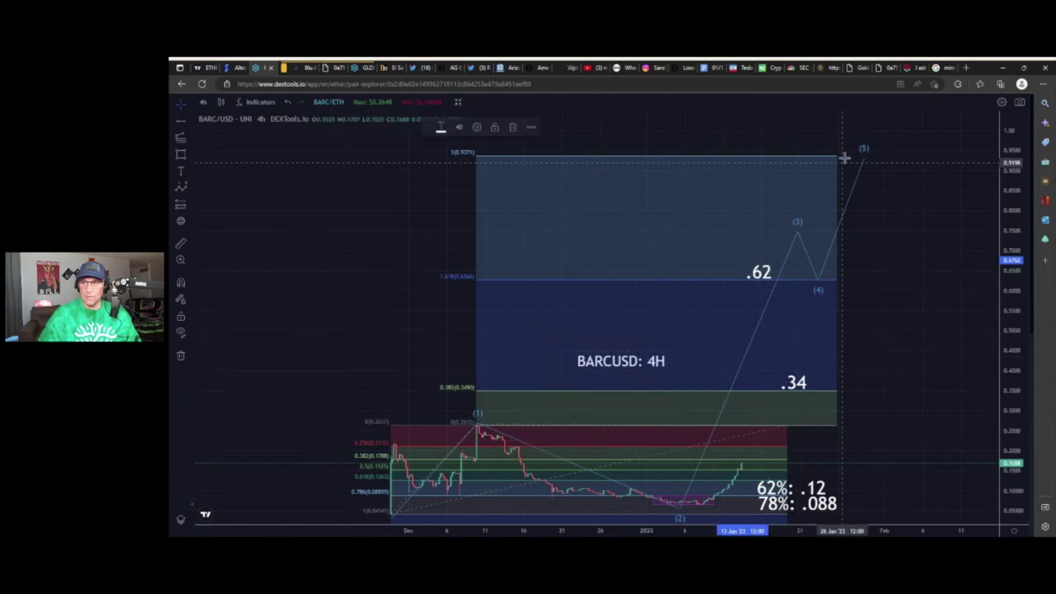
Step: Add the text label ".93" just above the late-January end of the extension's level 3 line
left_click(180, 173)
left_click(830, 147)
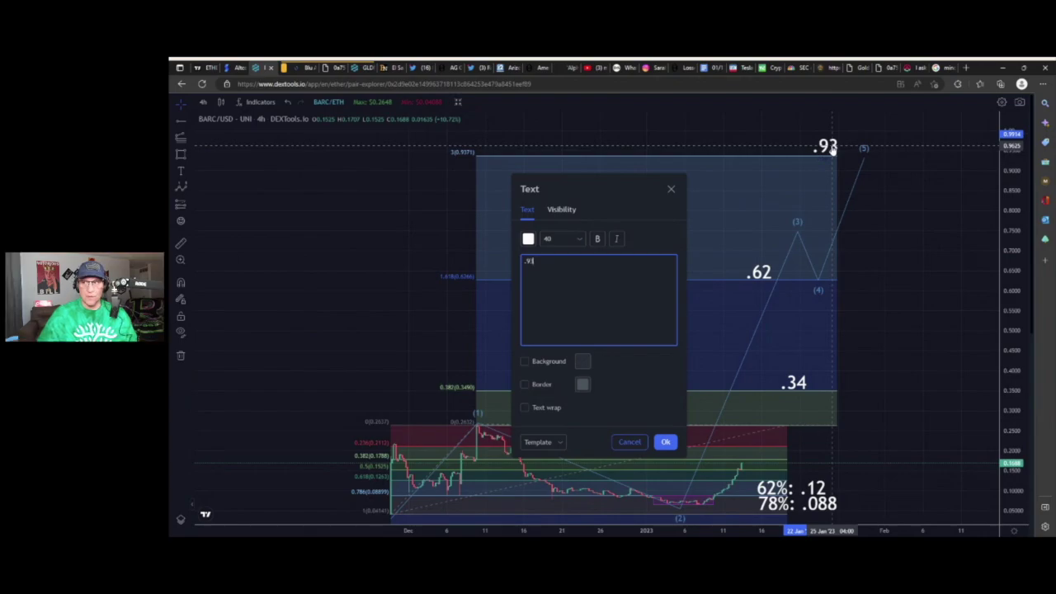
type(".93")
left_click(665, 442)
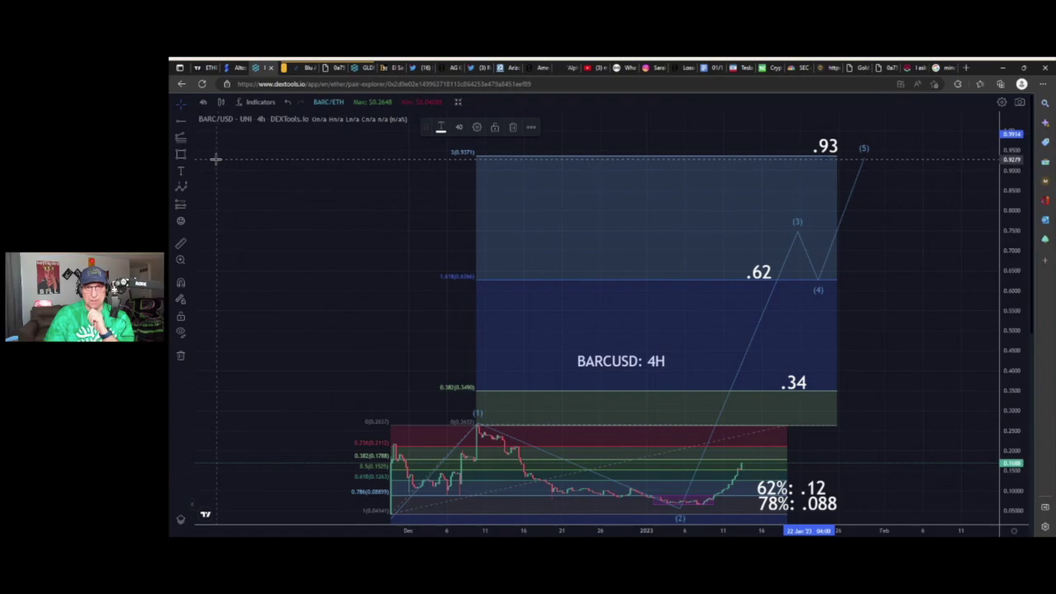
Step: Move the BARCUSD: 4H label off the extension into the empty chart area before the December high
scroll(979, 236, "down", 3)
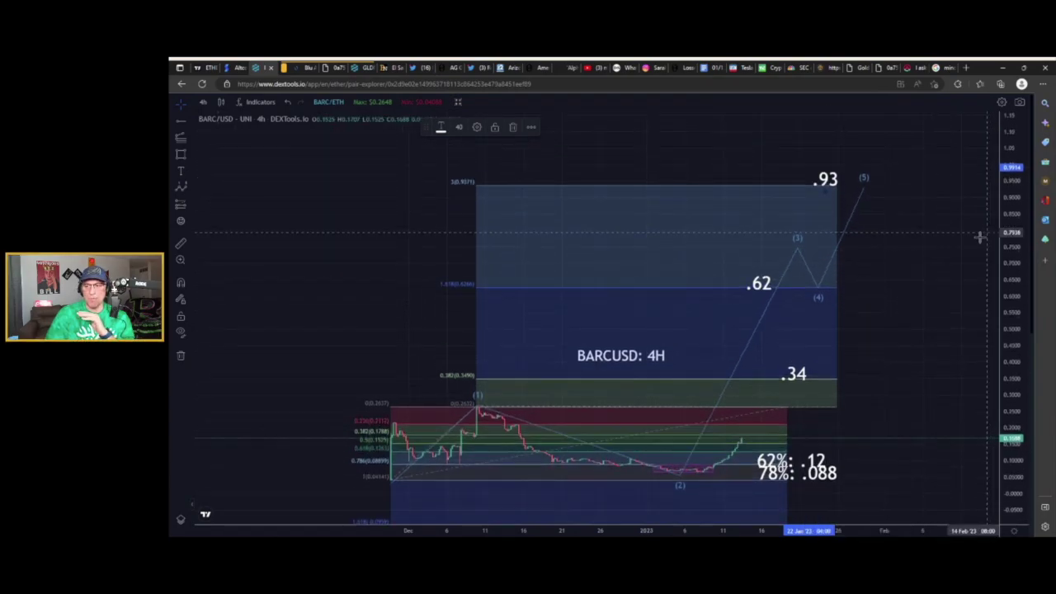
left_click_drag(588, 351, 259, 160)
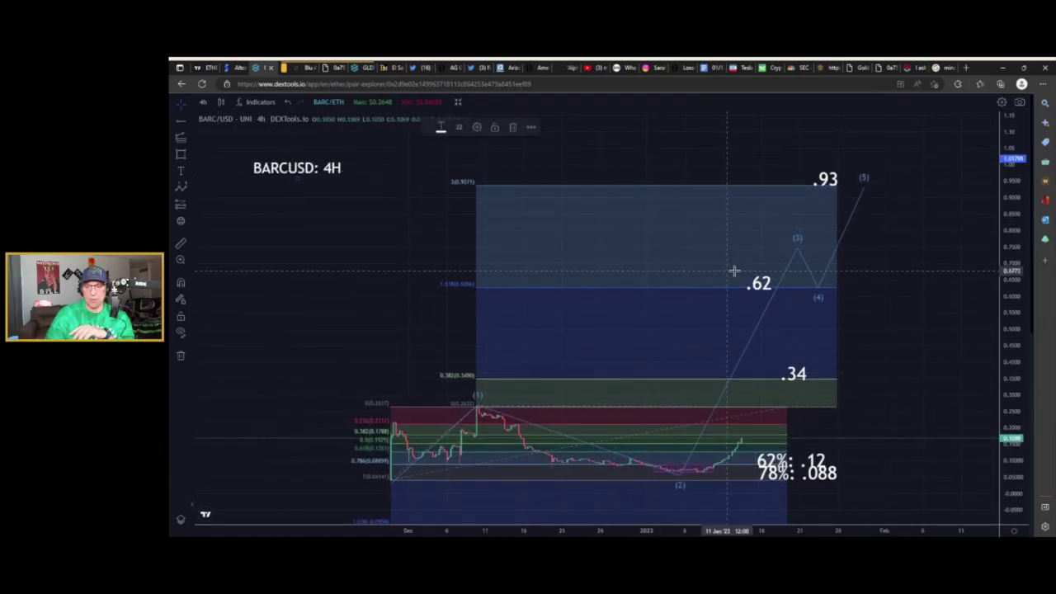
left_click_drag(894, 280, 872, 297)
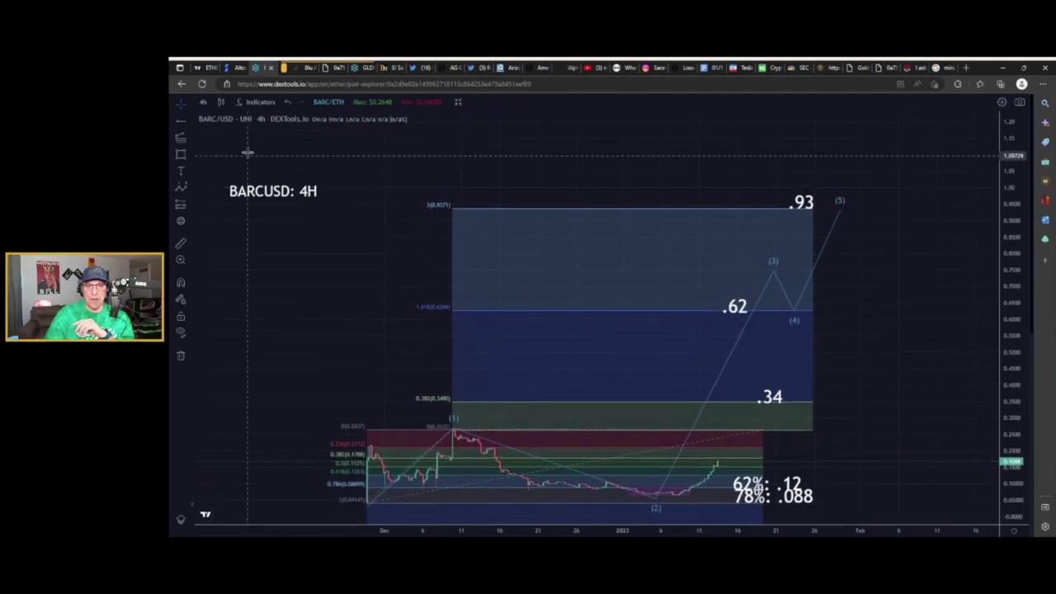
Step: Draw a Gann Fan from the late-November low to the 25 January end of the extension's level 3 line
left_click(190, 142)
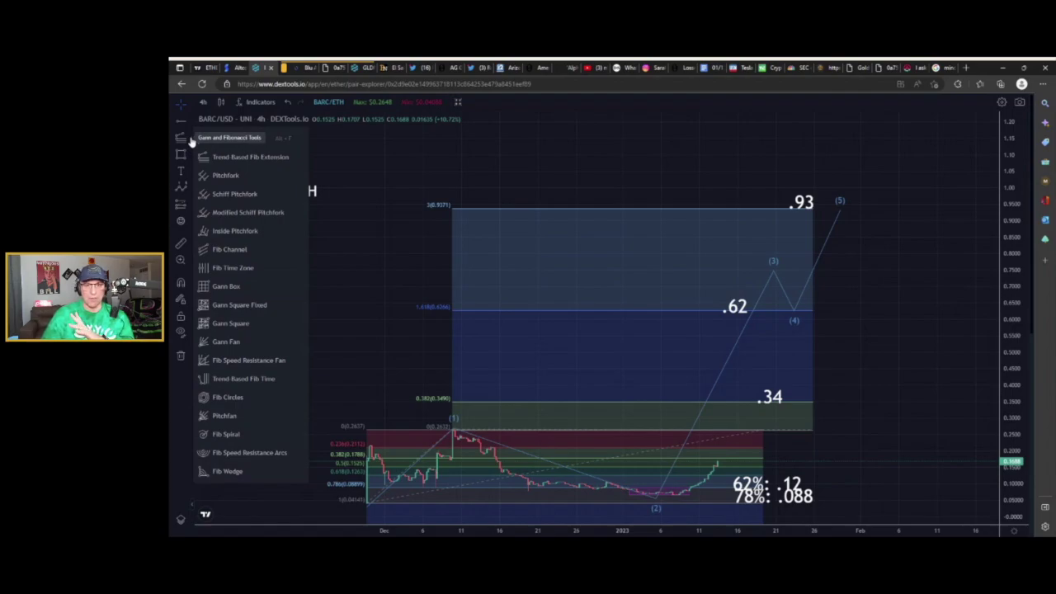
left_click(243, 342)
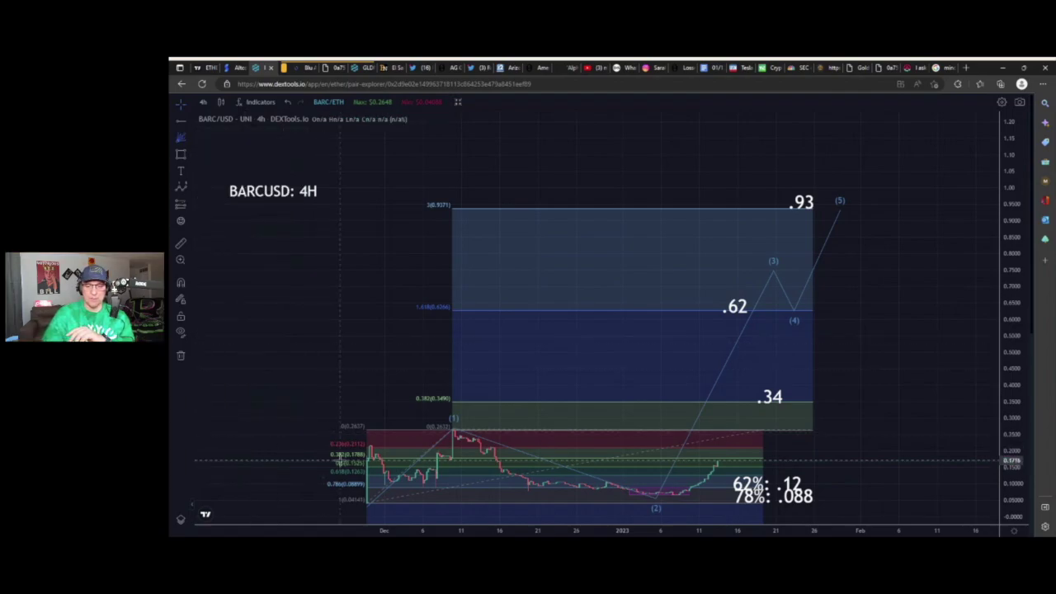
left_click(375, 508)
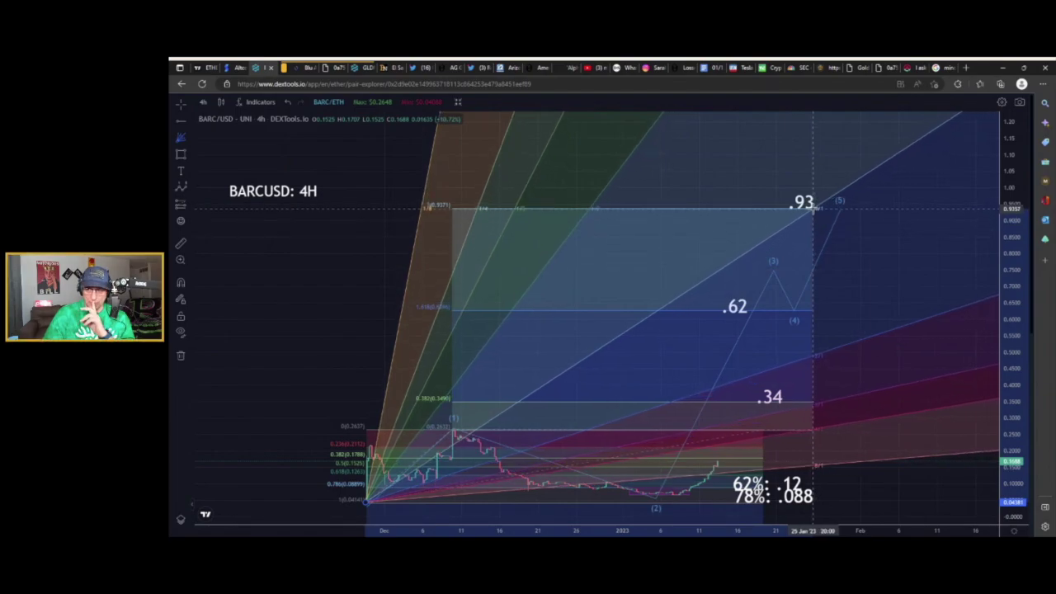
left_click(814, 208)
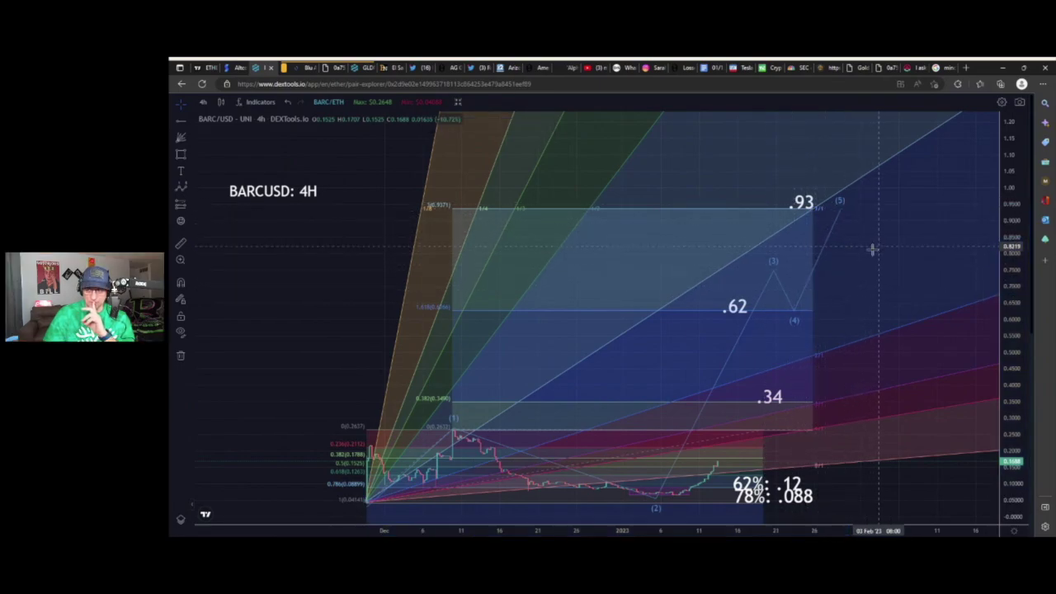
Step: Shift the .93 label slightly earlier and higher, and move the BARCUSD: 4H label into the upper part of the Gann Fan
left_click_drag(872, 248, 844, 255)
left_click_drag(1009, 159, 1008, 221)
left_click_drag(932, 255, 888, 329)
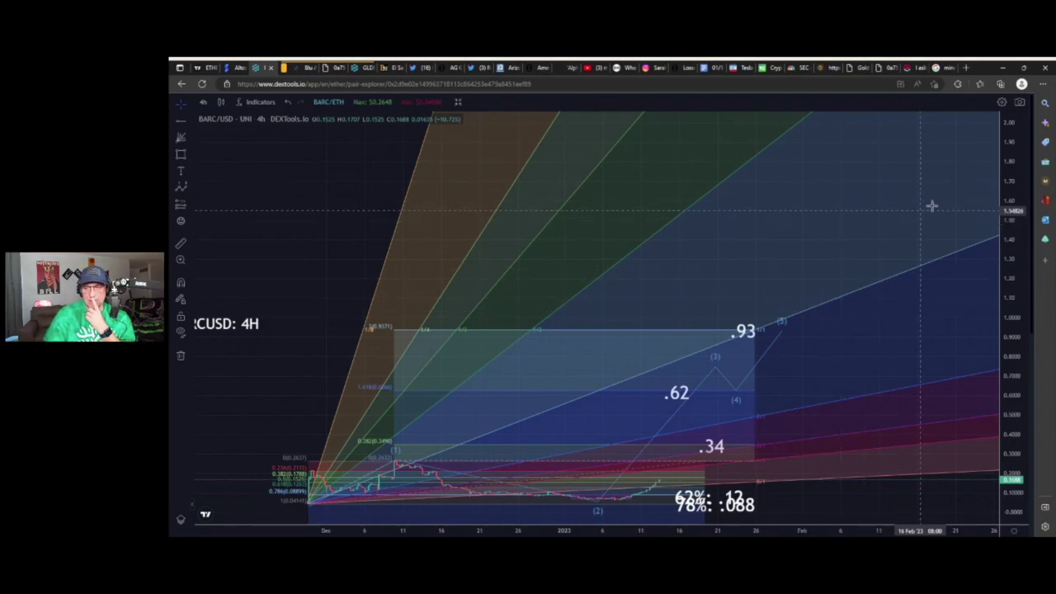
left_click_drag(1018, 145, 1018, 170)
left_click_drag(856, 189, 813, 212)
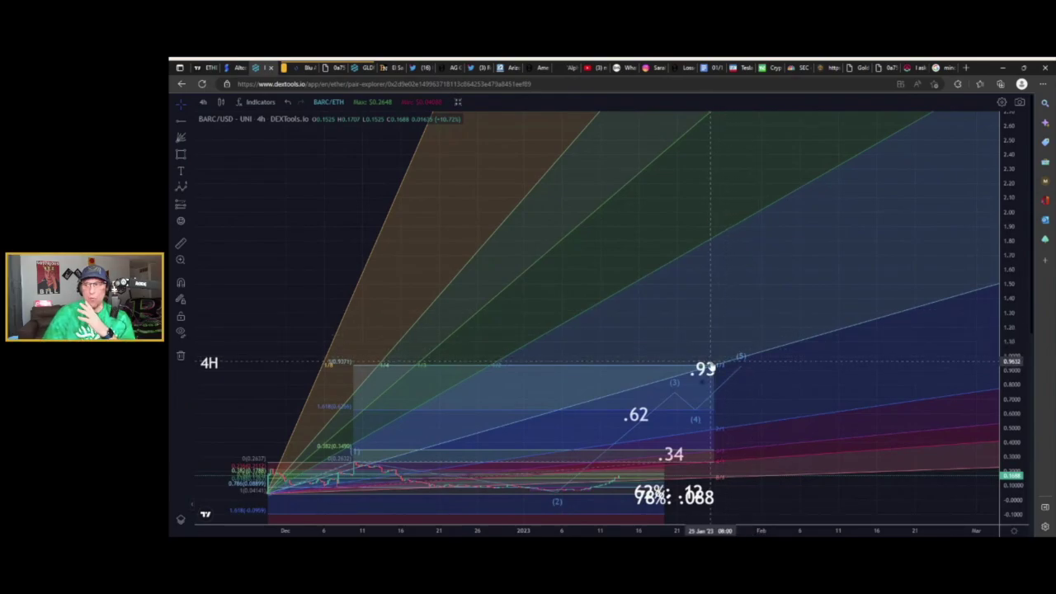
left_click_drag(707, 363, 696, 352)
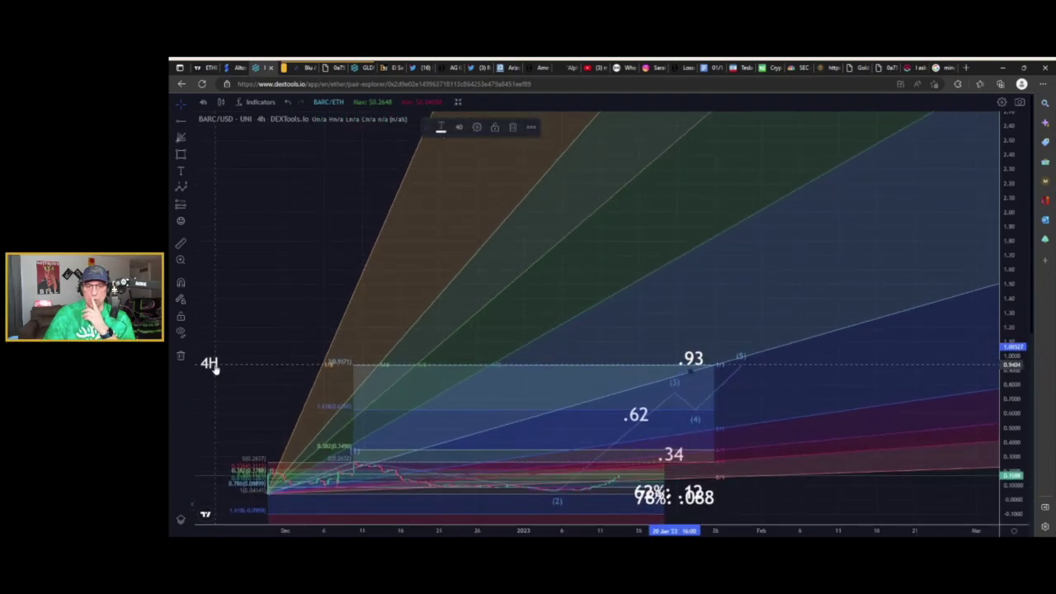
left_click_drag(212, 366, 547, 193)
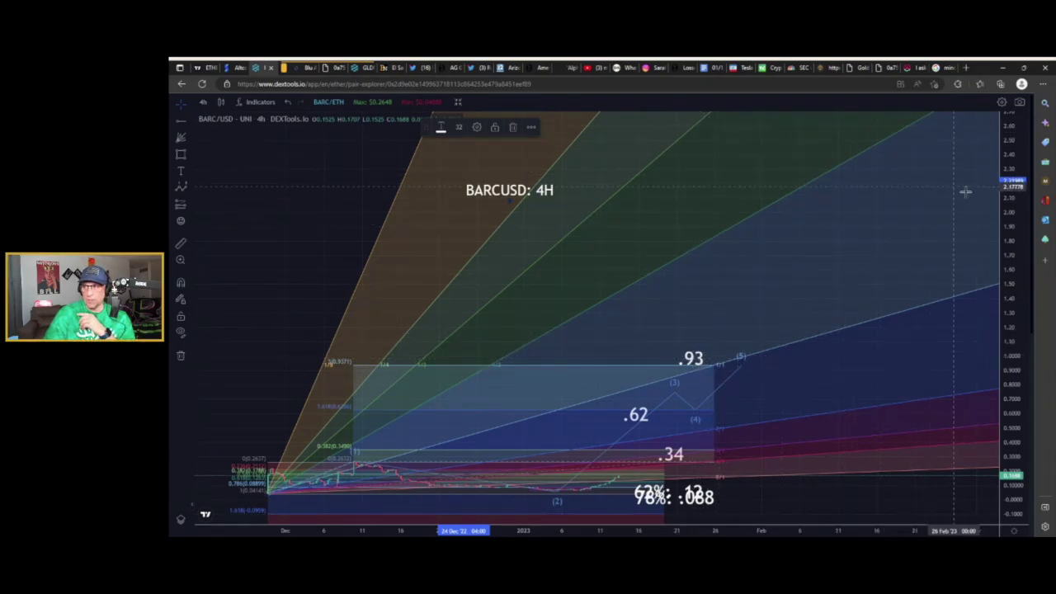
Step: Move the BARCUSD: 4H label between the fan's 1/8 and 1/4 lines and examine the fan's projection through February and March
scroll(933, 193, "down", 5)
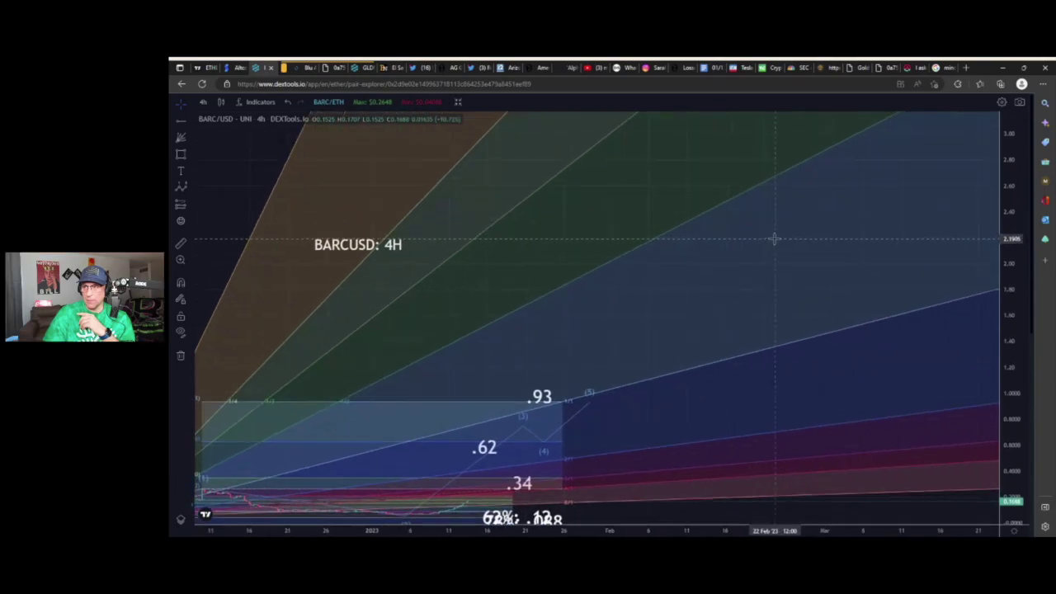
scroll(750, 266, "right", 5)
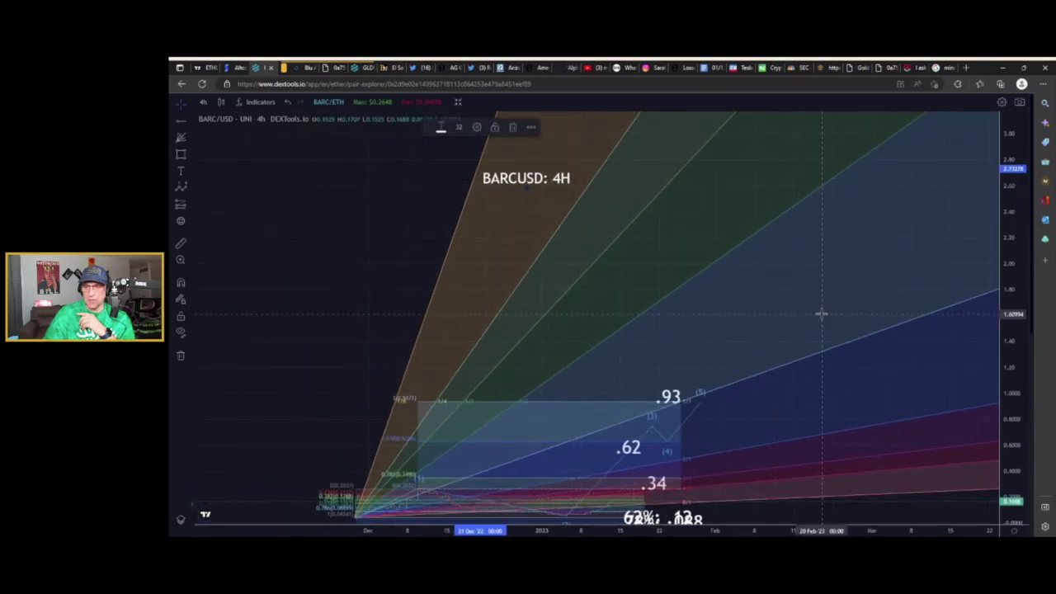
left_click_drag(750, 269, 642, 276)
scroll(851, 236, "down", 4)
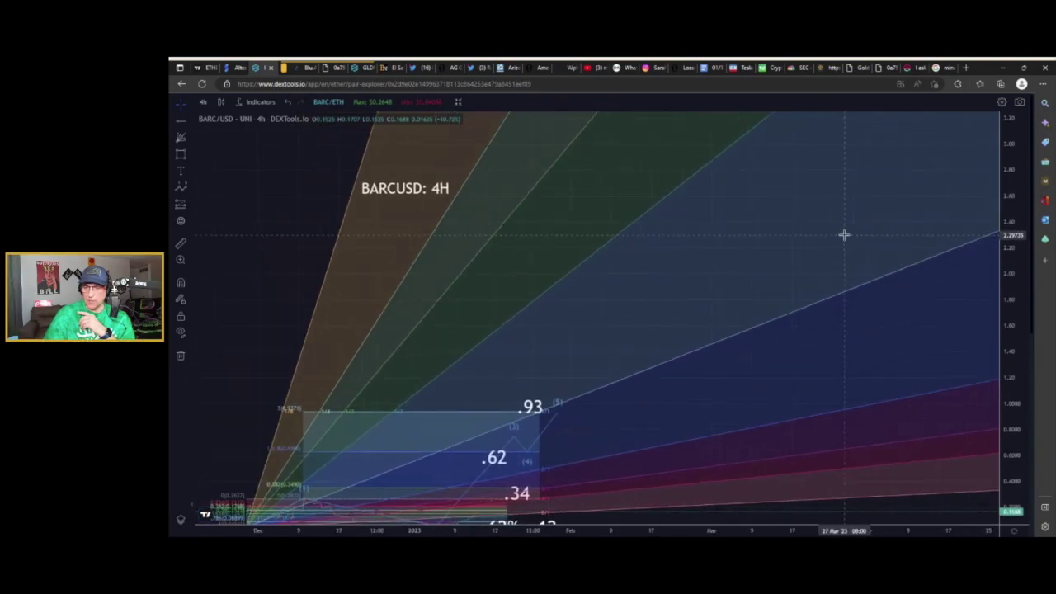
Step: Move the BARCUSD: 4H label up and onto the Gann Fan's 1/2 line, at about 5.90 on 16 May
left_click_drag(790, 319, 733, 283)
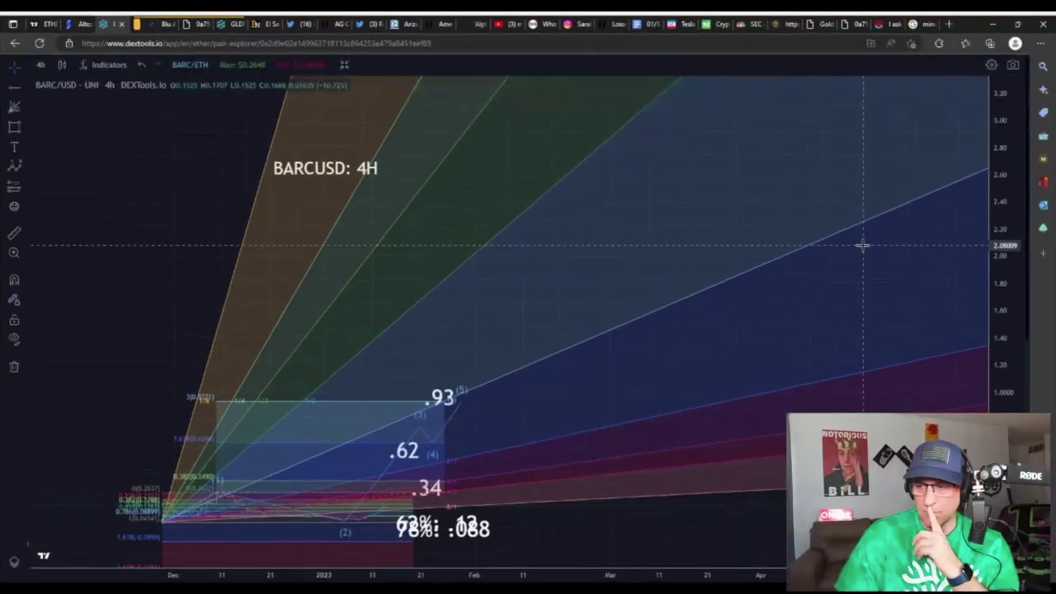
left_click_drag(894, 252, 620, 338)
scroll(824, 267, "down", 3)
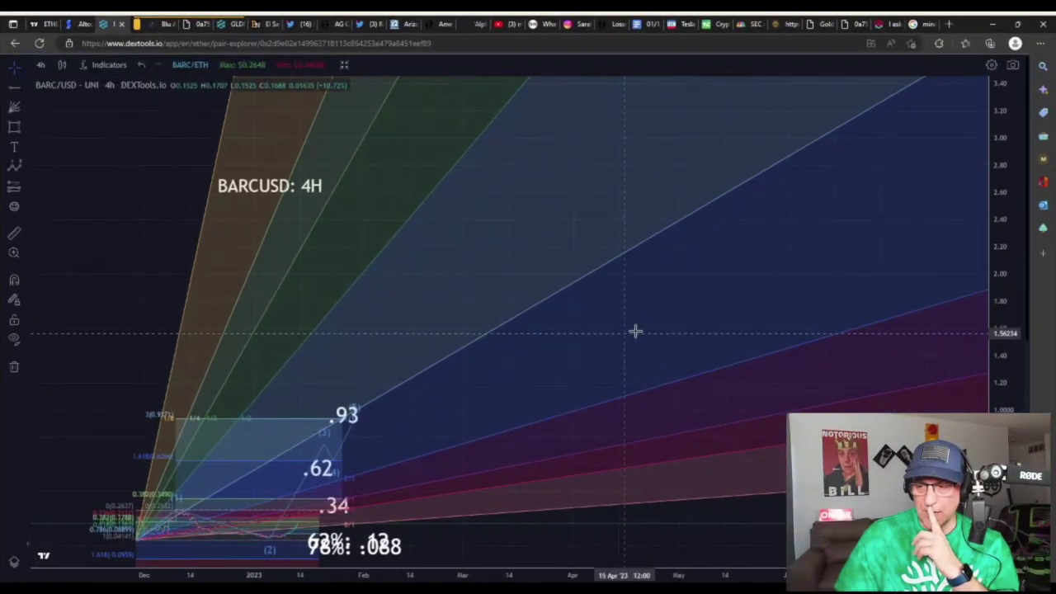
scroll(682, 273, "down", 2)
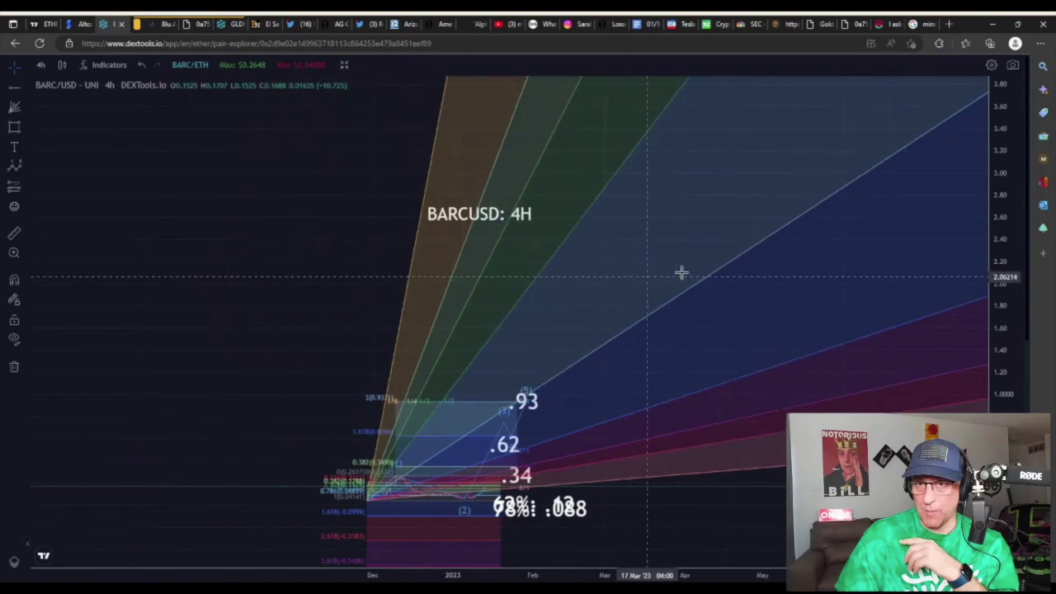
left_click_drag(760, 167, 521, 231)
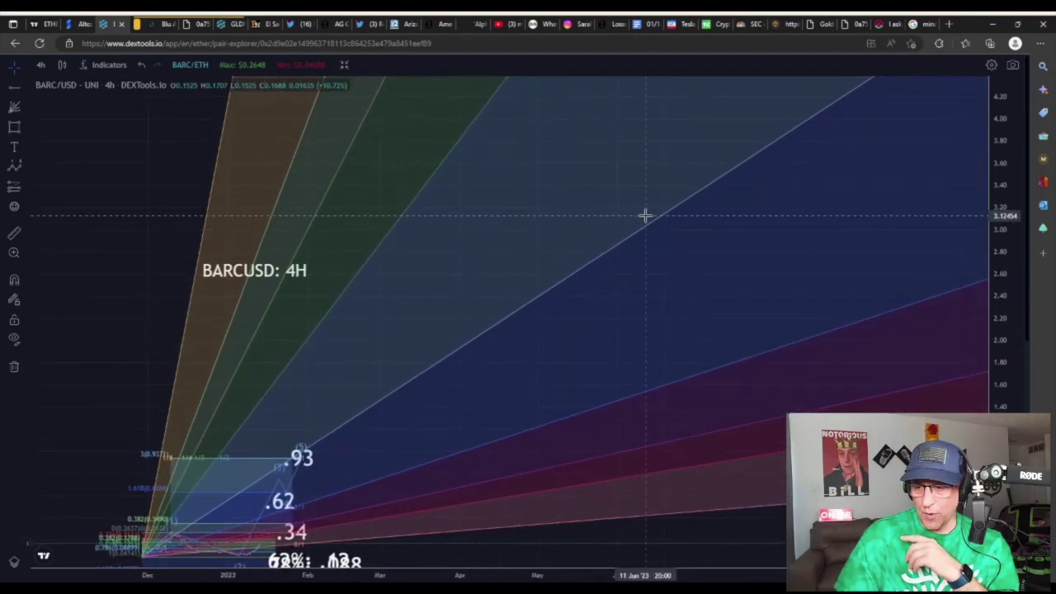
left_click_drag(1000, 157, 997, 322)
left_click_drag(899, 214, 804, 278)
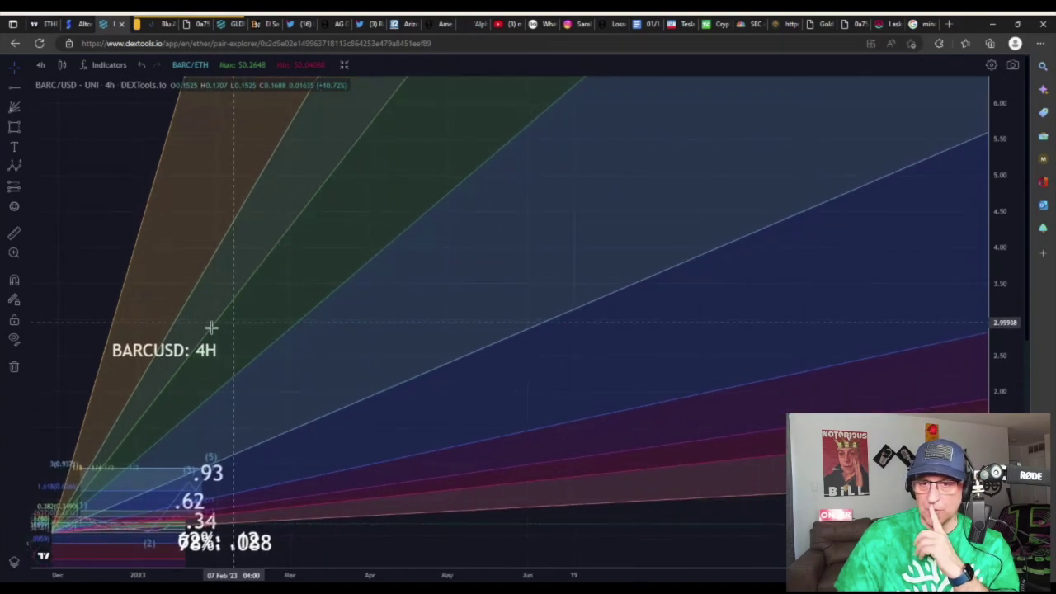
left_click_drag(141, 351, 500, 120)
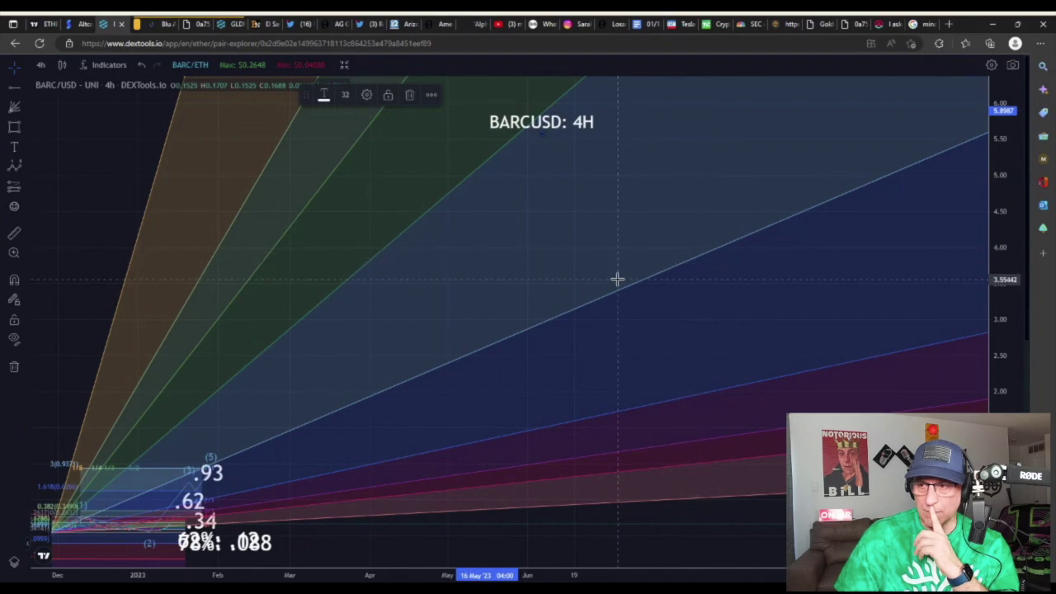
Step: Add a size 40 text label reading 4 on the Gann Fan's 1/1 line, at a price of about 4.3
left_click_drag(617, 278, 632, 224)
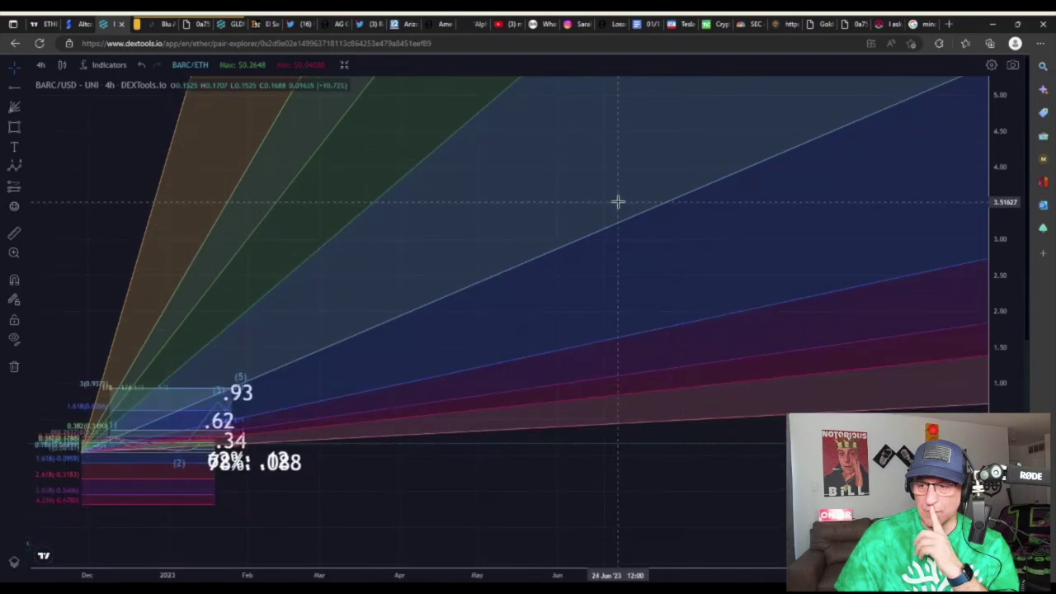
left_click_drag(630, 200, 685, 196)
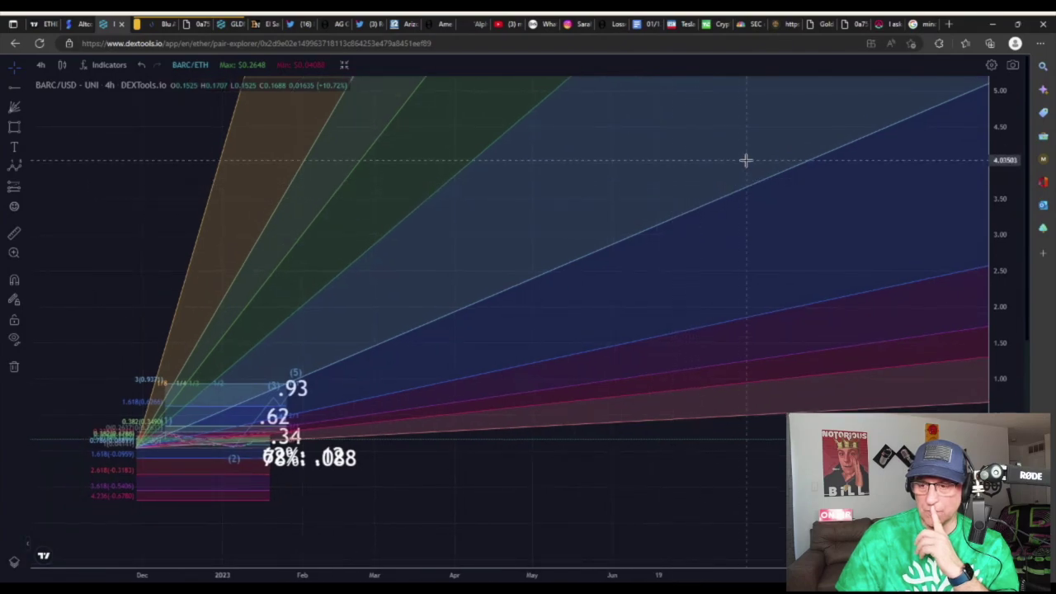
left_click_drag(746, 159, 566, 248)
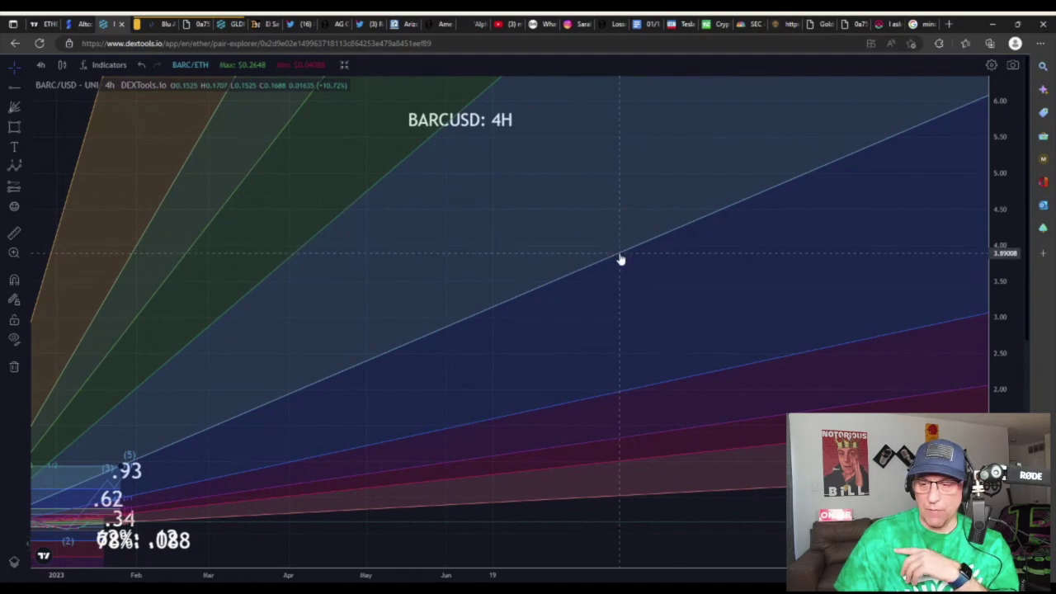
scroll(619, 256, "down", 2)
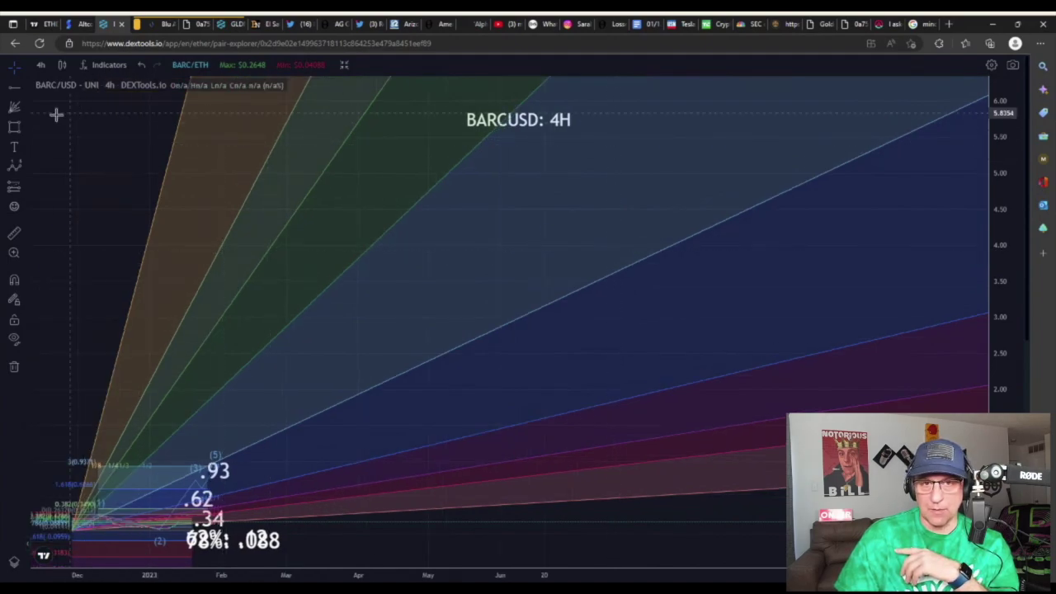
left_click(14, 149)
left_click(698, 238)
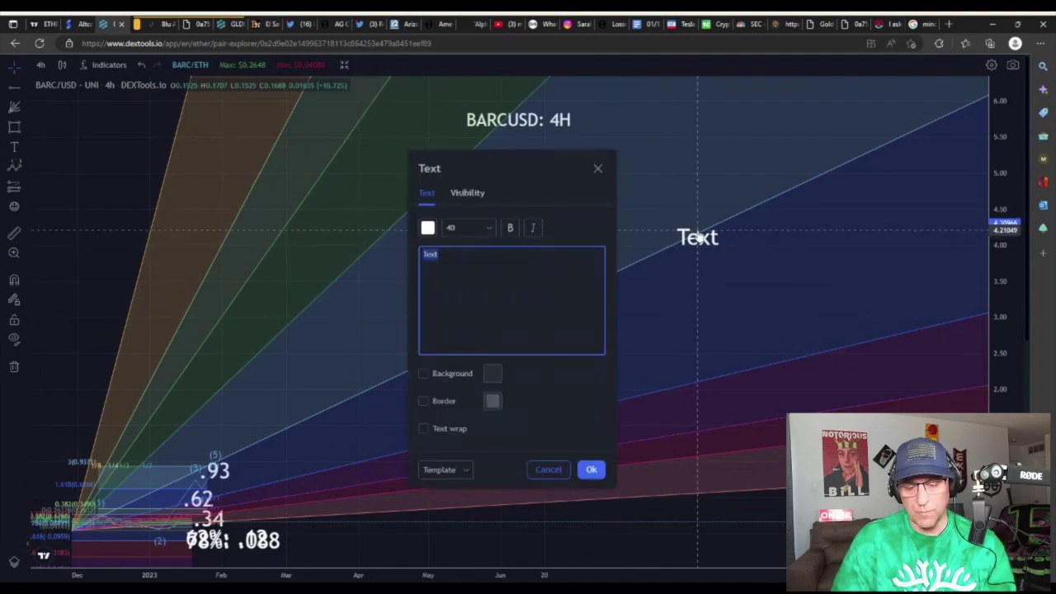
type("4")
left_click(591, 470)
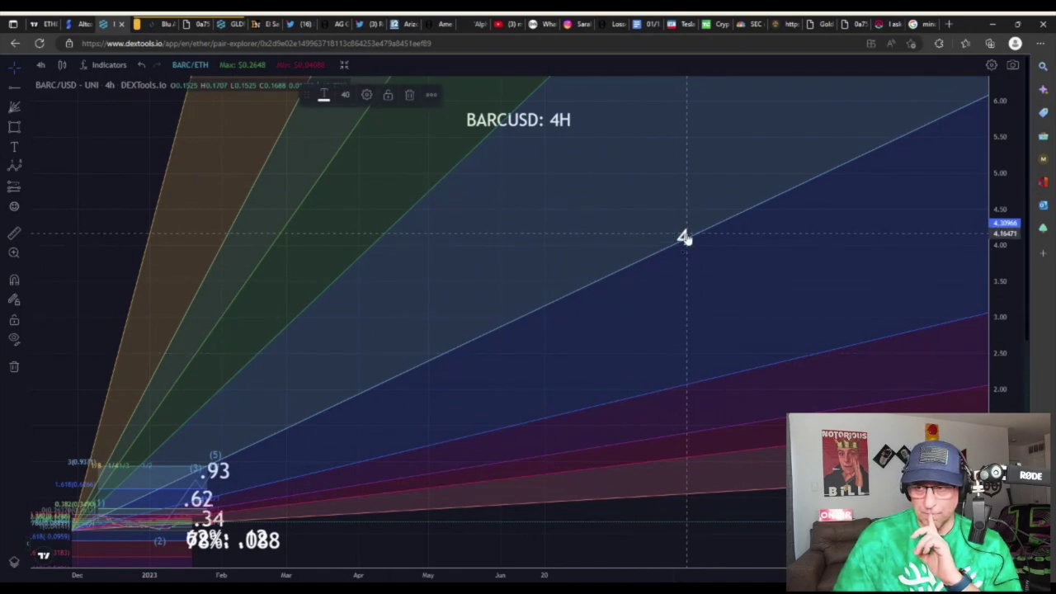
Step: Add a size 40 text label reading 9.85 just below the Gann Fan's 1/2 line, near the price of 10
left_click_drag(1003, 101, 979, 271)
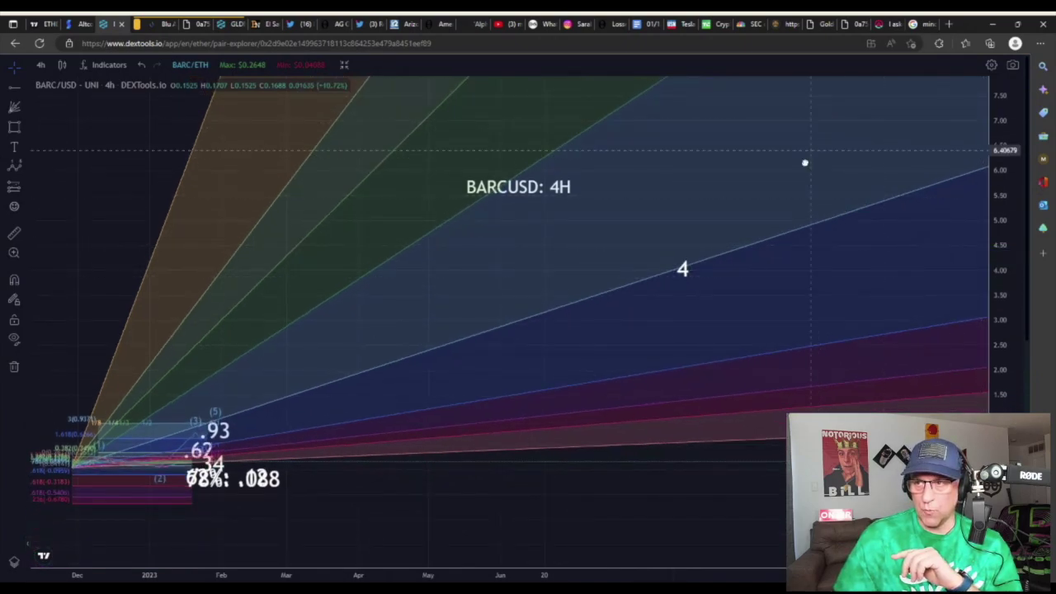
left_click_drag(806, 162, 770, 253)
scroll(776, 239, "down", 2)
scroll(964, 224, "down", 2)
left_click_drag(997, 227, 933, 309)
left_click_drag(759, 241, 687, 281)
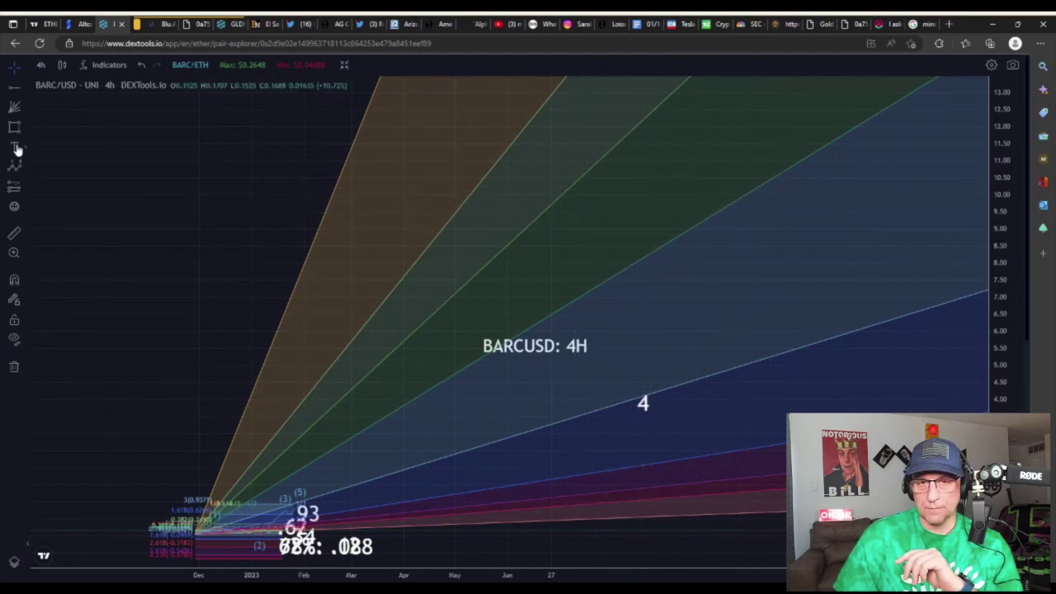
left_click(761, 191)
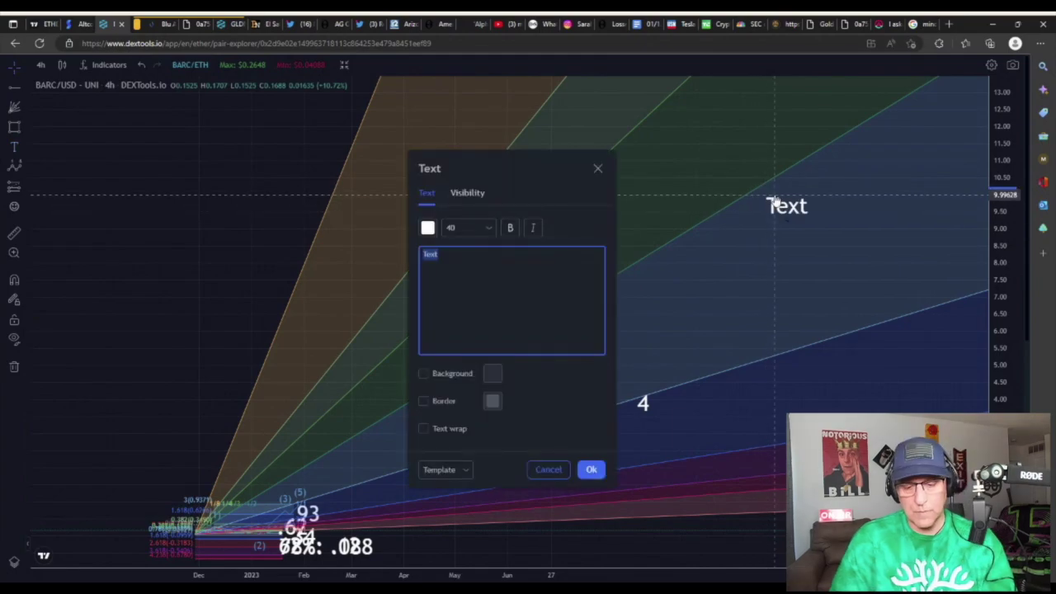
type("9.85")
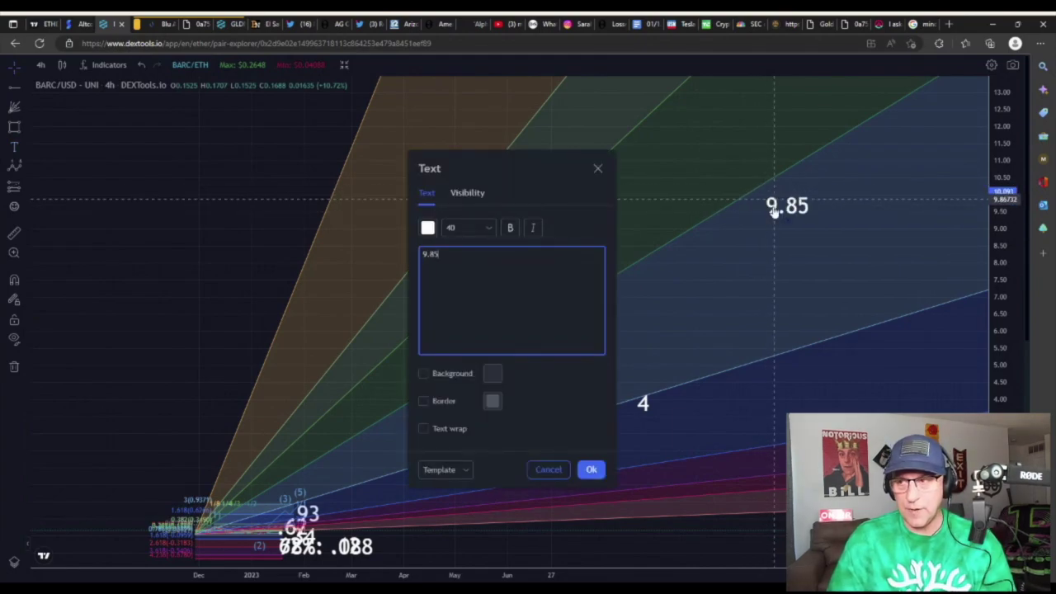
left_click(754, 271)
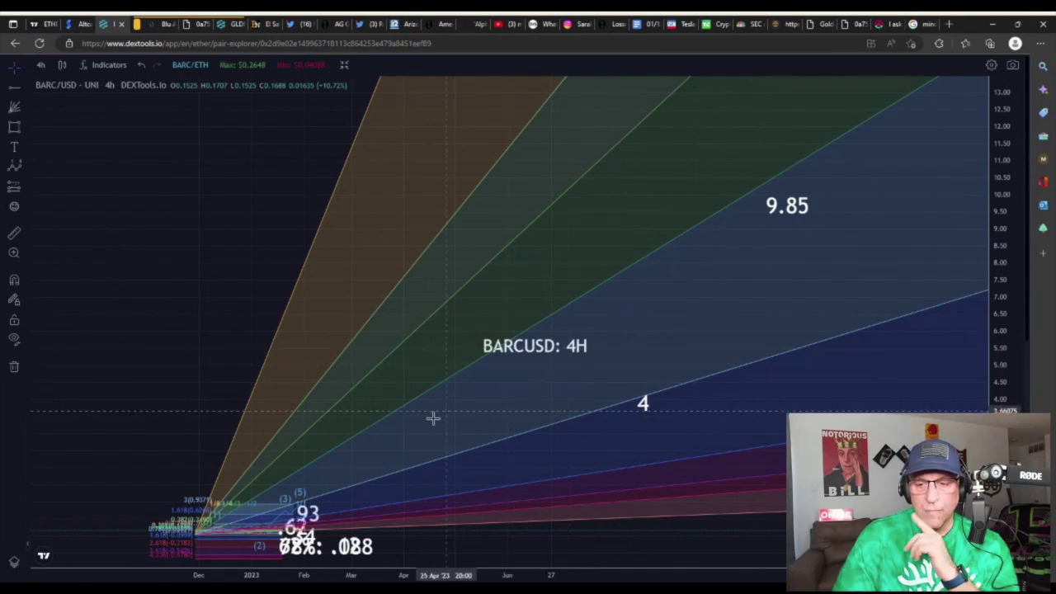
Step: Move the BARCUSD: 4H label up onto the Gann Fan's 1/3 line, at about 8.28 on 29 April
left_click_drag(434, 420, 562, 298)
scroll(903, 314, "up", 5)
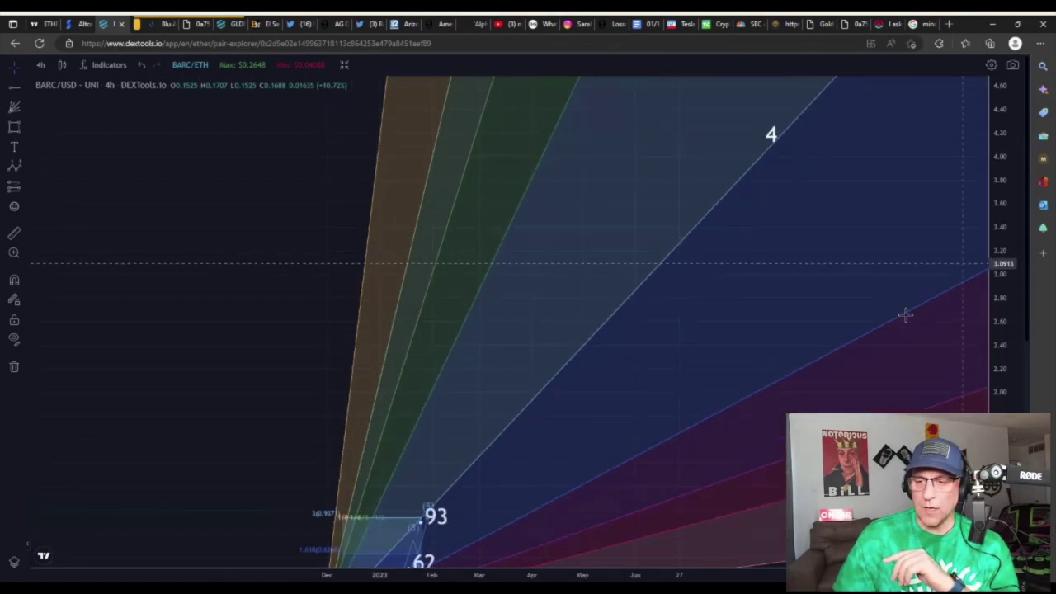
scroll(742, 304, "up", 3)
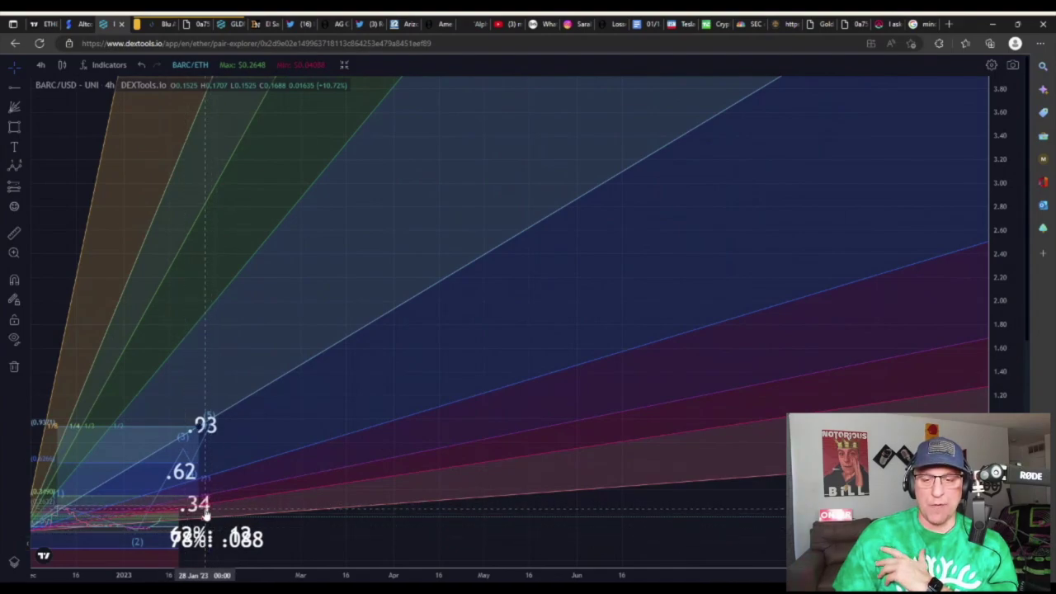
scroll(757, 224, "up", 1)
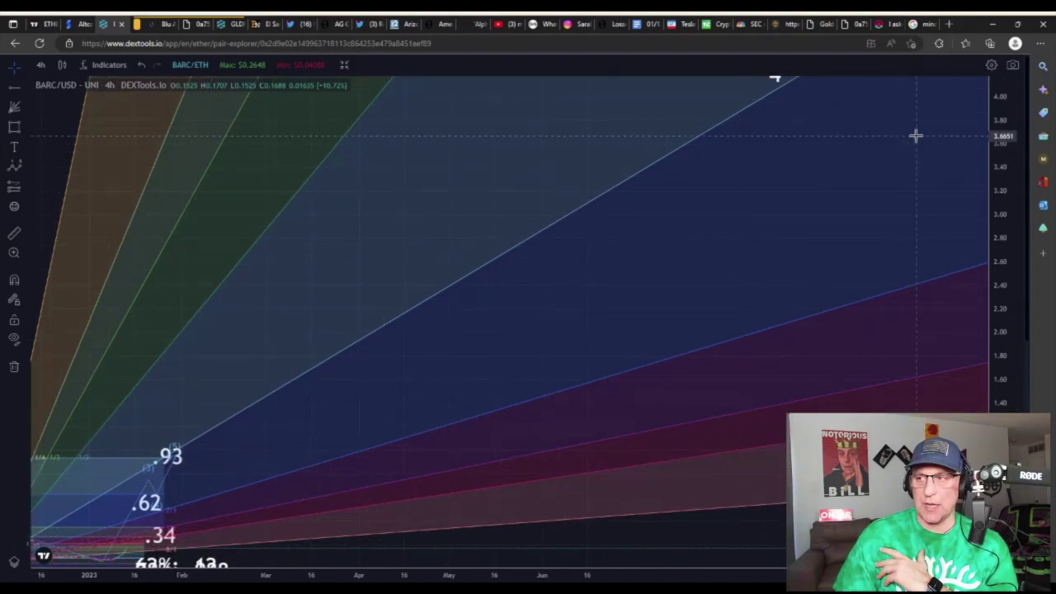
scroll(915, 134, "down", 3)
left_click_drag(1019, 118, 1023, 350)
left_click_drag(894, 229, 701, 311)
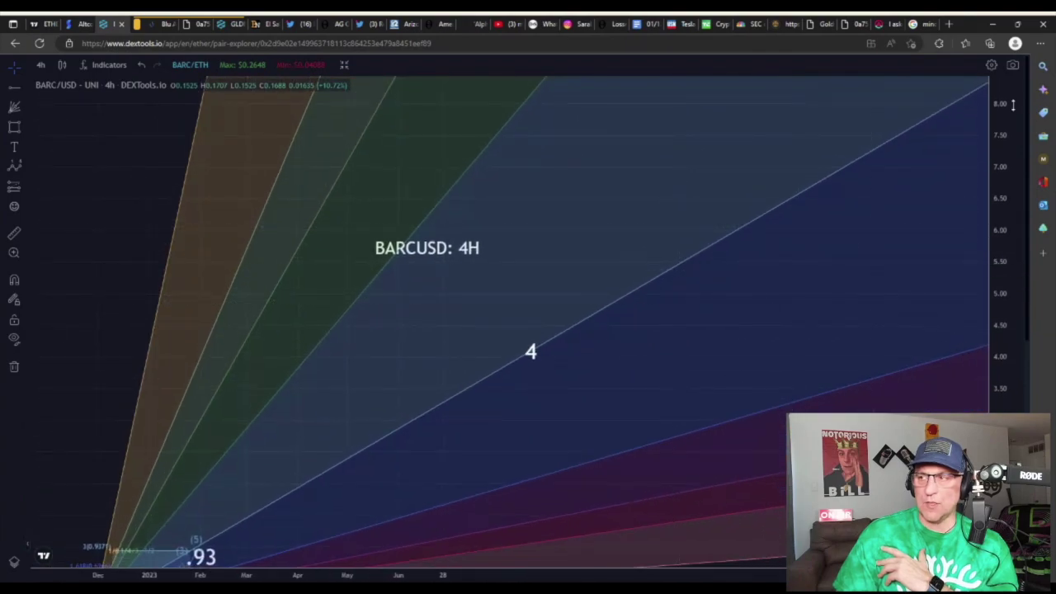
left_click_drag(1013, 105, 839, 328)
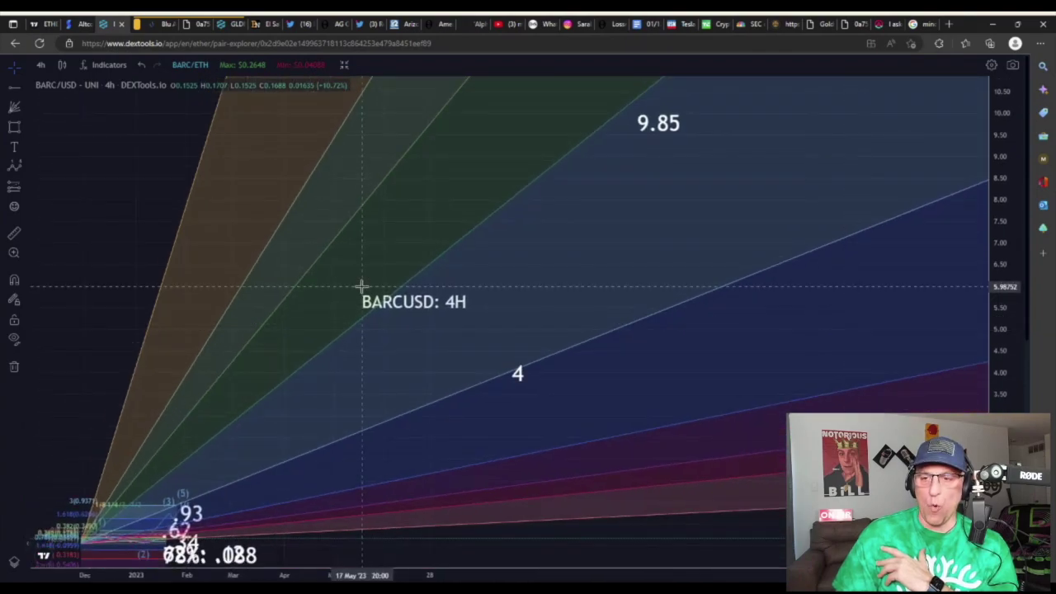
left_click_drag(464, 308, 433, 200)
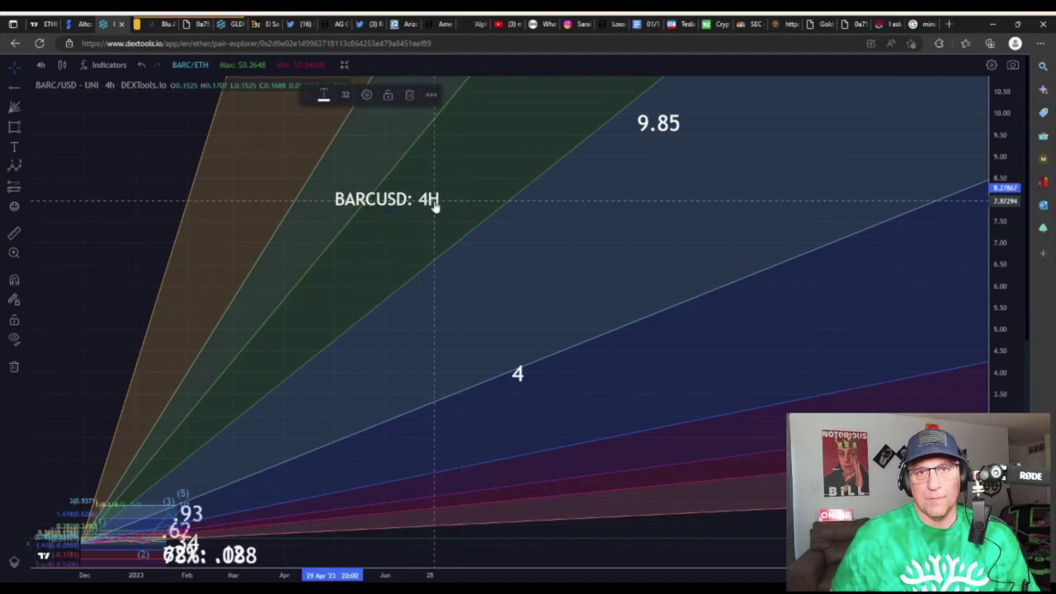
Step: Delete the 62%: .12 label and the .93 label from the cluster of price labels near the fan's origin
left_click(217, 552)
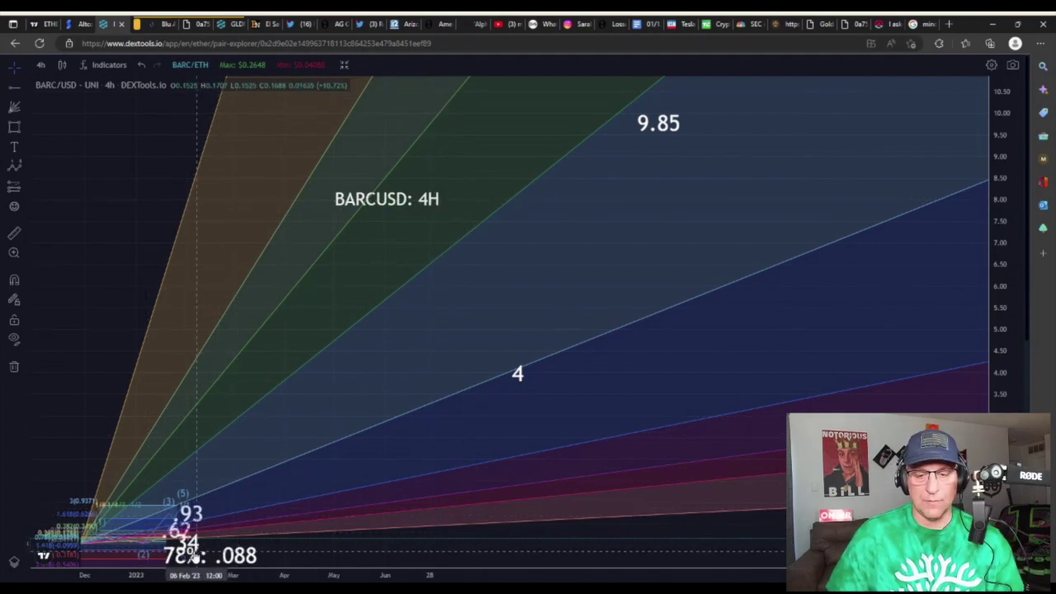
left_click(190, 511)
key("Delete")
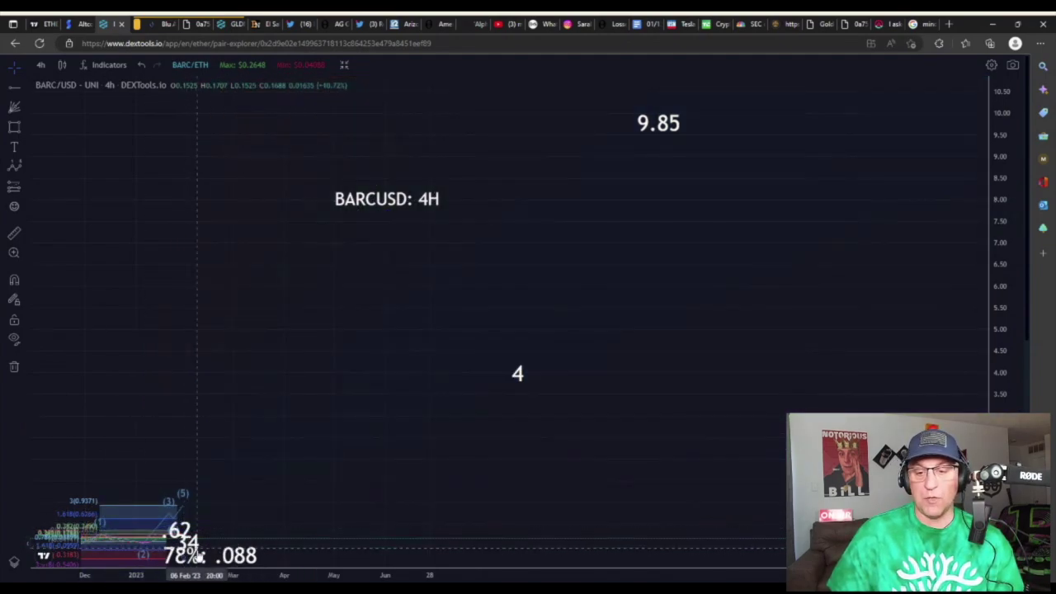
Step: Delete the .34 label, and undo the last two deletions to restore that label and the Gann Fan
left_click(216, 556)
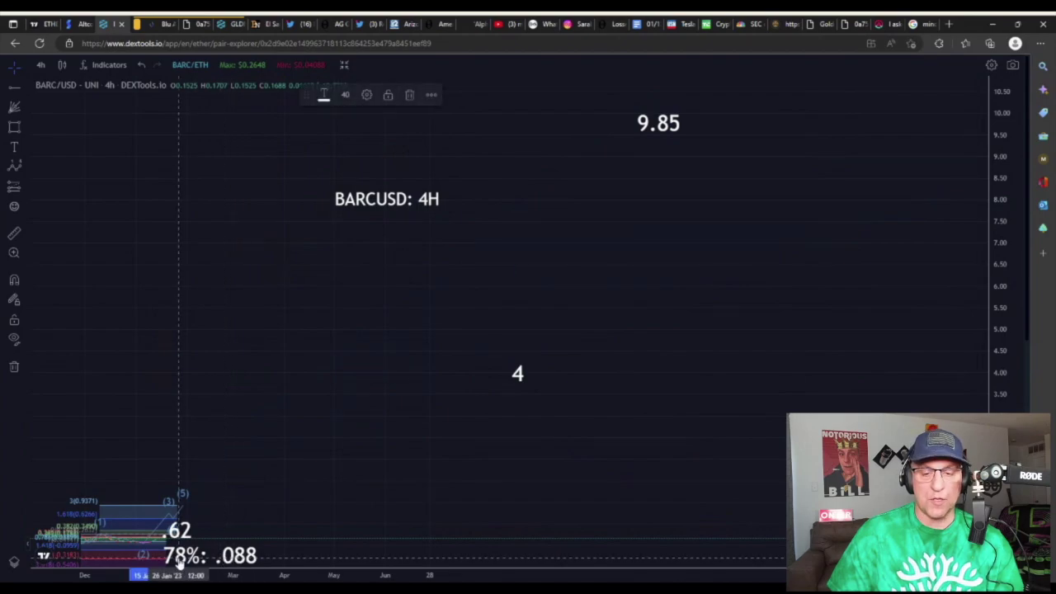
key("Delete")
key("ctrl+z")
key("ctrl+z")
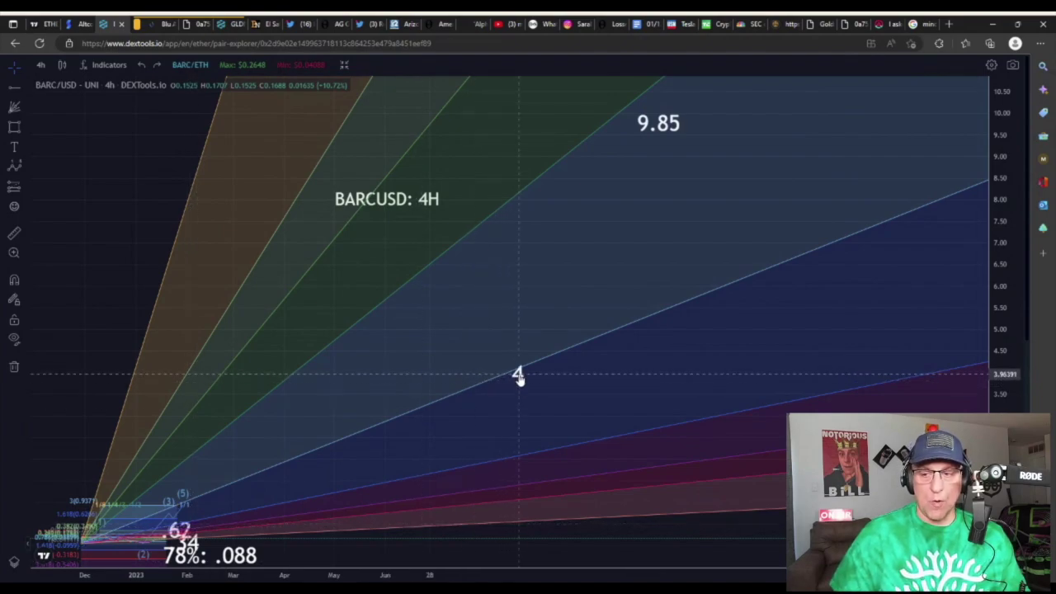
Step: Move the 4 label slightly earlier and up to about 4.97, clear of the Gann Fan's 1/1 line
mouse_move(517, 373)
left_mouse_down()
mouse_move(510, 334)
mouse_move(506, 347)
left_mouse_up()
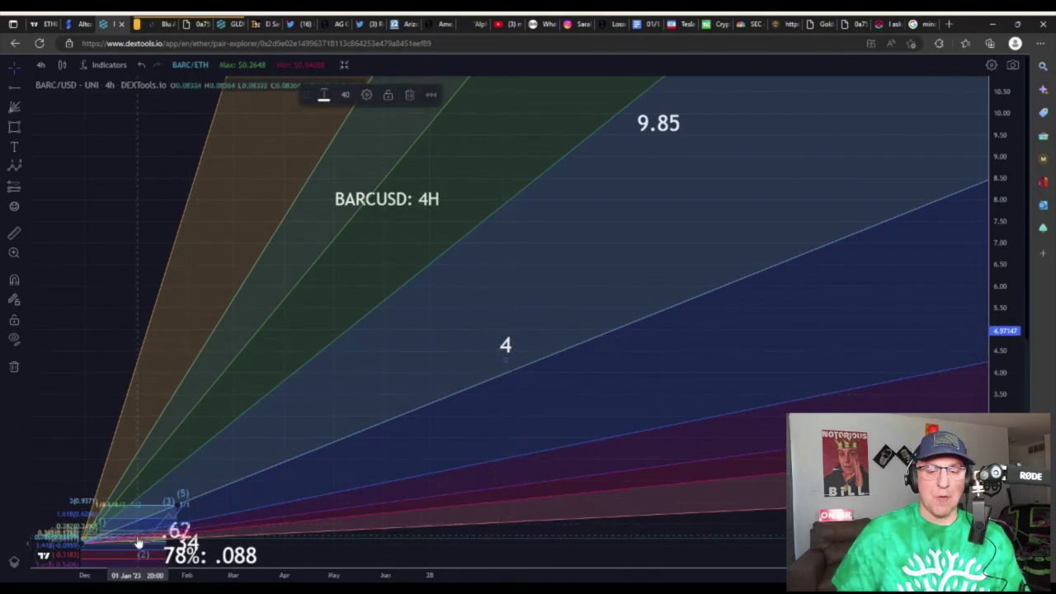